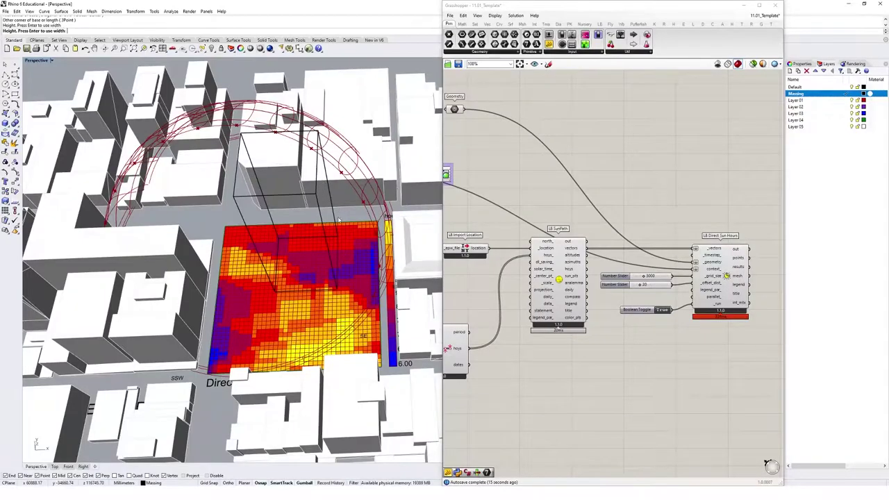
Select a top edge of the tower massing box and move it downward to slope the roof
mouse_move(361, 224)
right_down()
mouse_move(346, 198)
mouse_move(361, 210)
right_up()
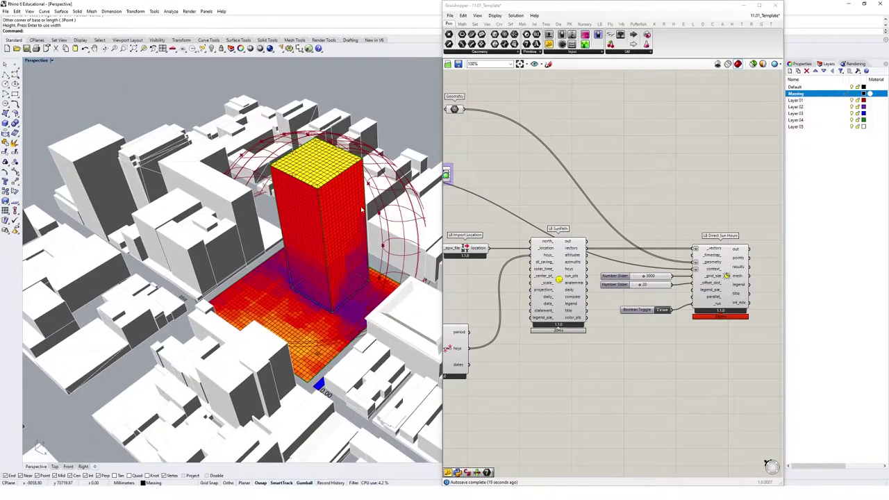
scroll(302, 181, up, 5)
ctrl+shift+click(301, 180)
click(318, 197)
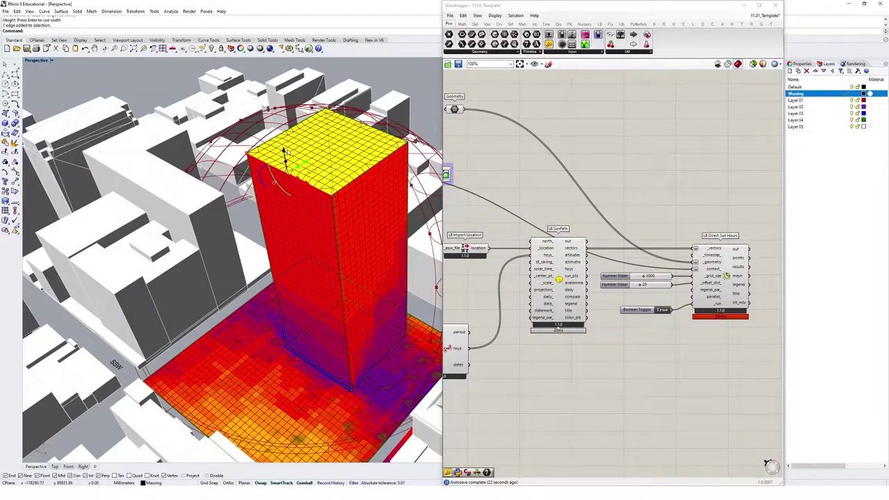
drag(284, 162, 290, 194)
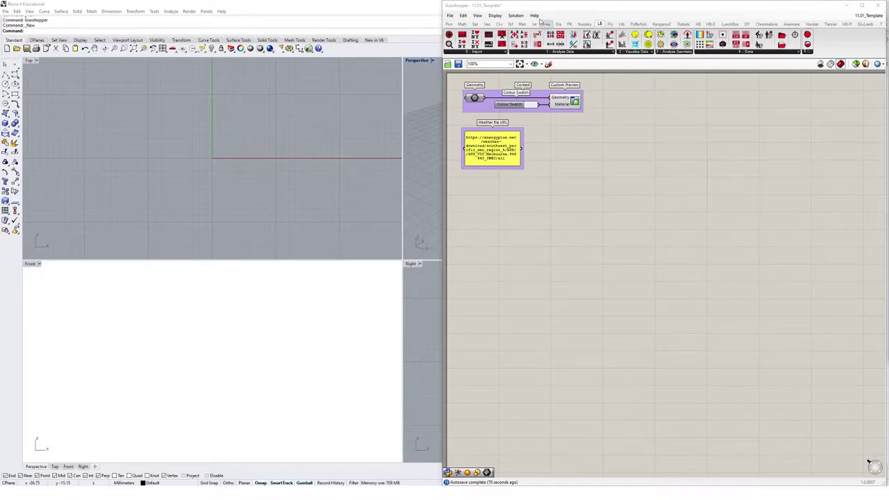
Maximize the Perspective viewport and frame the city context model in an aerial view
click(539, 6)
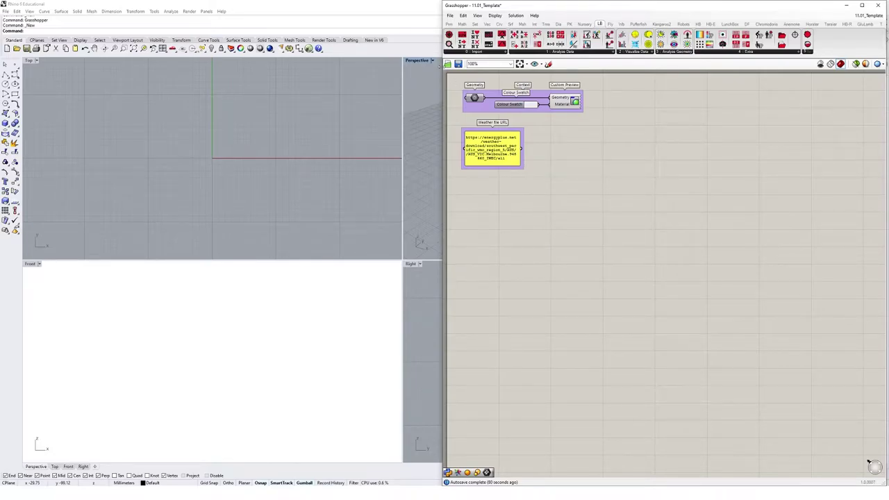
click(423, 62)
double_click(423, 61)
scroll(376, 183, down, 5)
scroll(375, 188, up, 5)
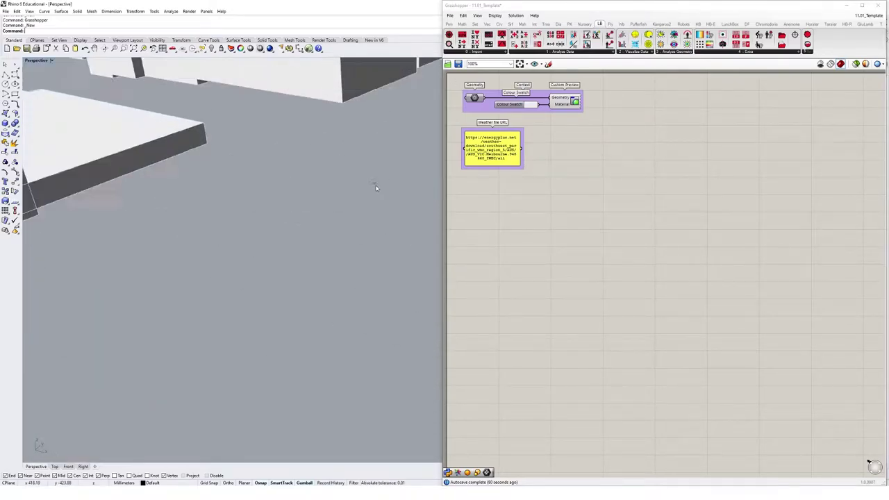
scroll(369, 196, down, 7)
right_drag(369, 197, 280, 262)
scroll(361, 240, up, 5)
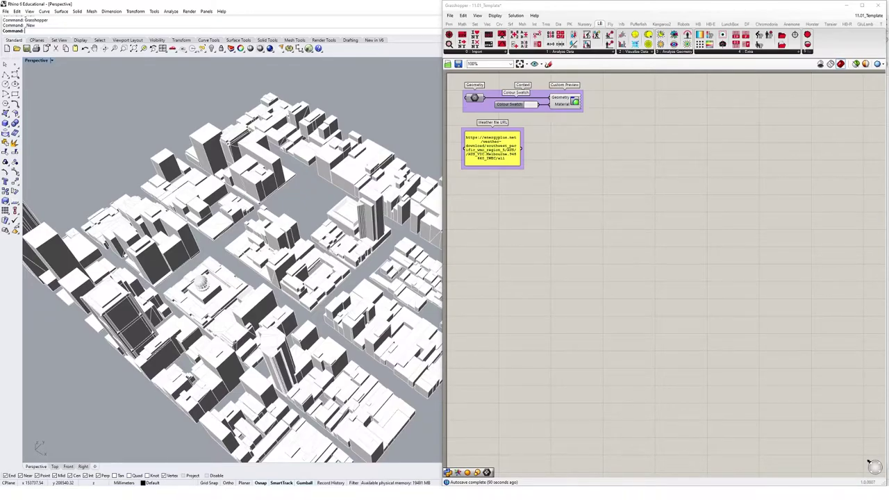
Lower the weather file URL panel on the canvas and connect it to the _weather_URL input of a new LB Download Weather component
click(511, 146)
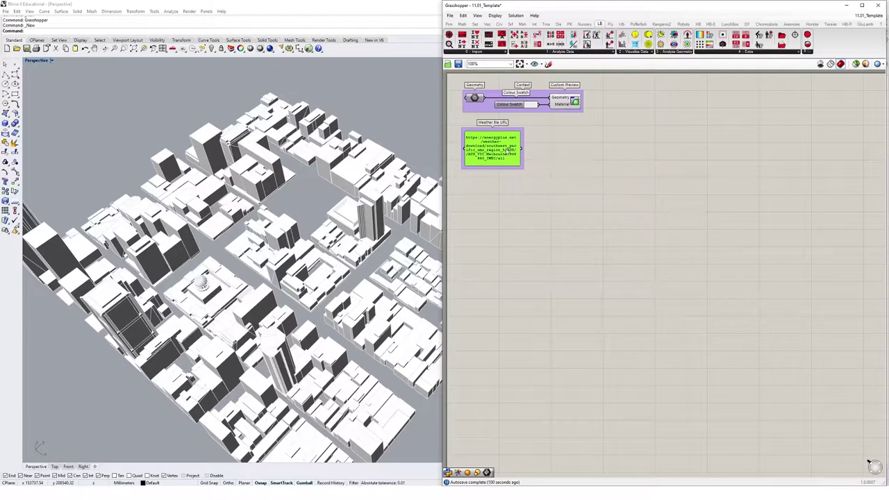
drag(511, 149, 519, 206)
click(561, 189)
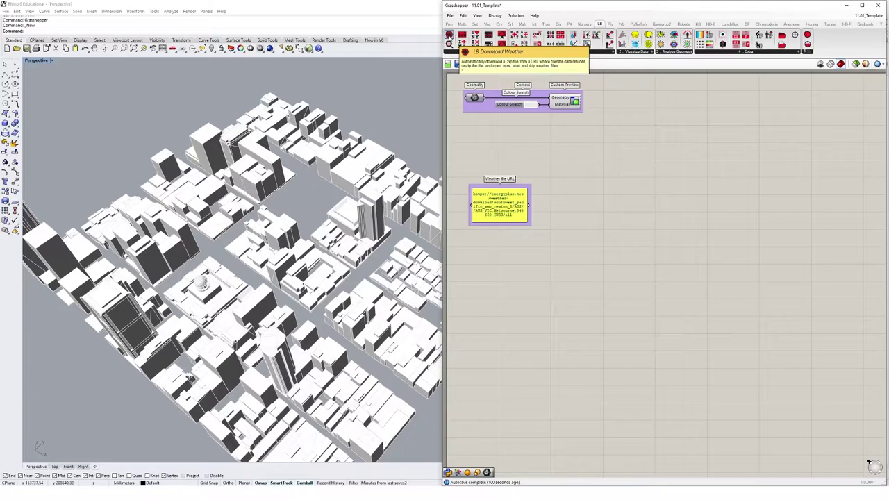
click(449, 34)
click(577, 207)
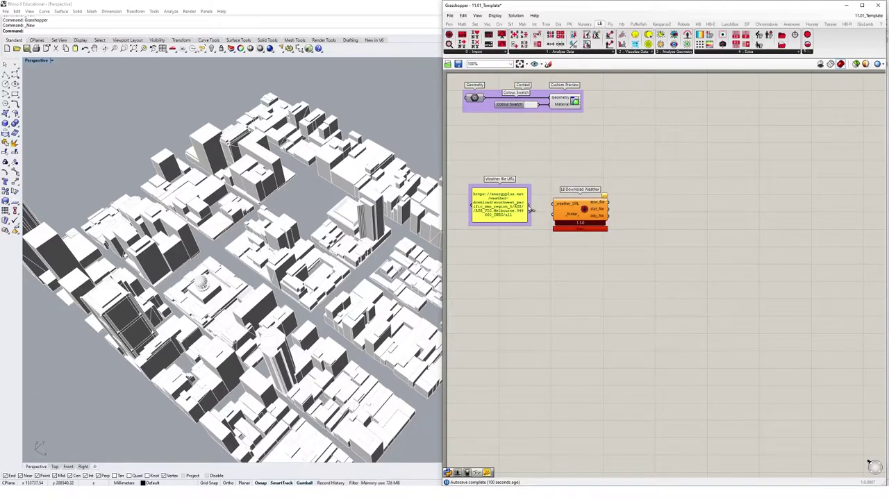
drag(531, 210, 582, 209)
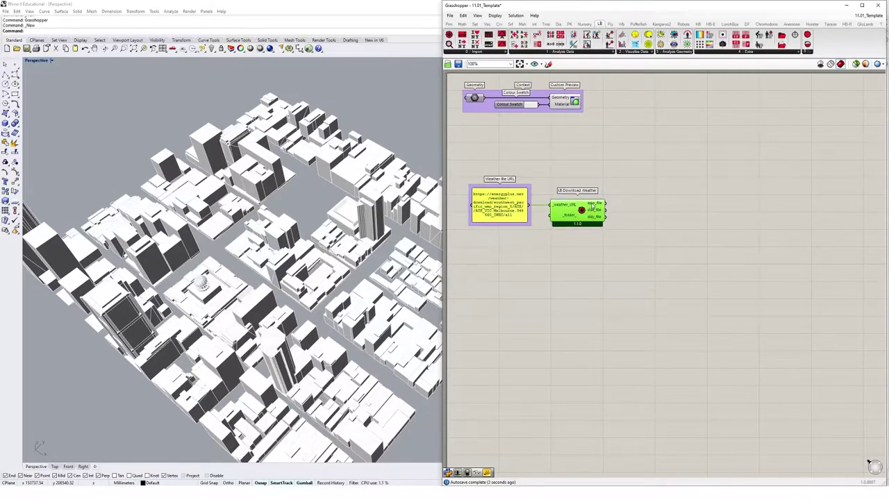
Add an LB Import Location component and feed its _epw_file input from the epw_file output of LB Download Weather
mouse_move(593, 206)
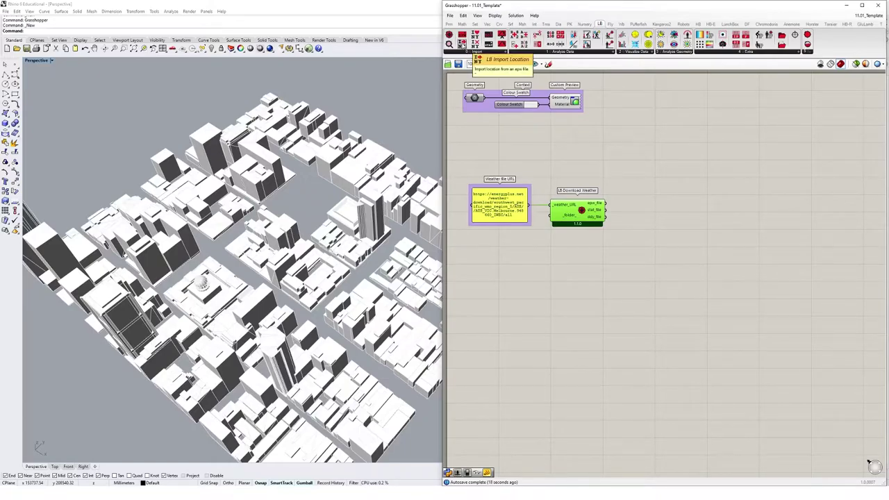
drag(460, 43, 646, 203)
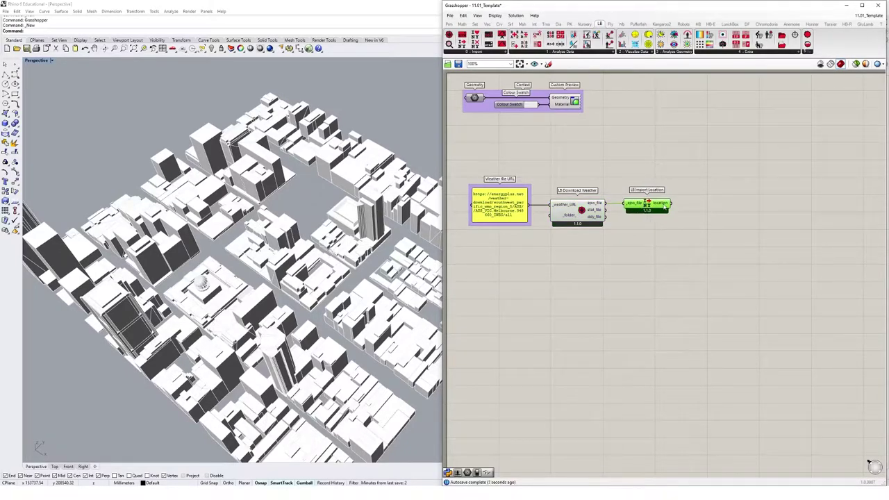
mouse_move(664, 207)
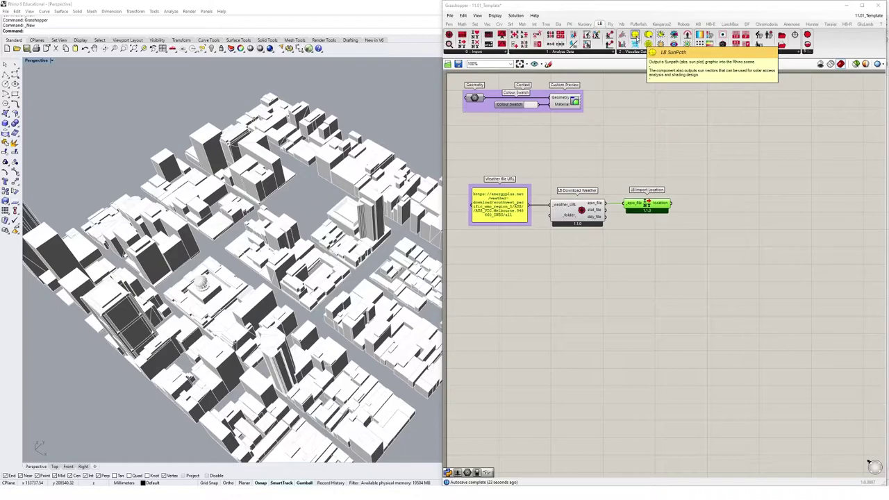
Add an LB SunPath component and connect the location output of LB Import Location to its _location input
drag(635, 35, 762, 227)
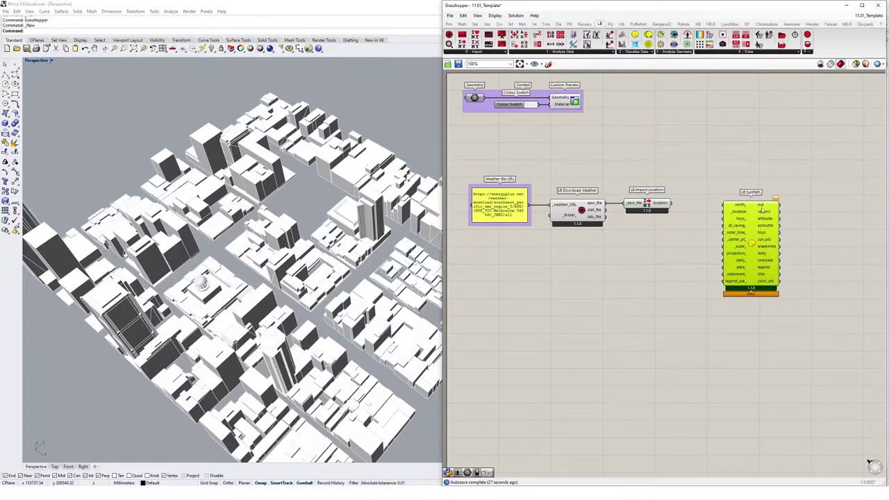
right_drag(798, 206, 751, 196)
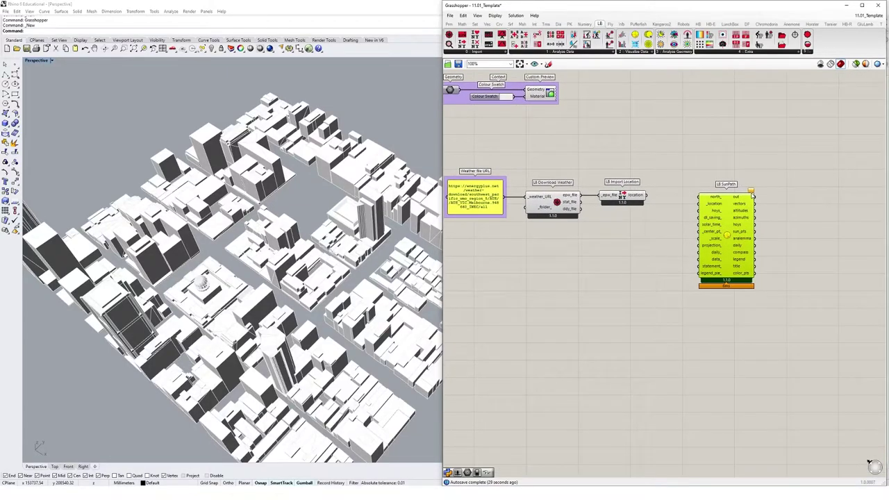
mouse_move(753, 196)
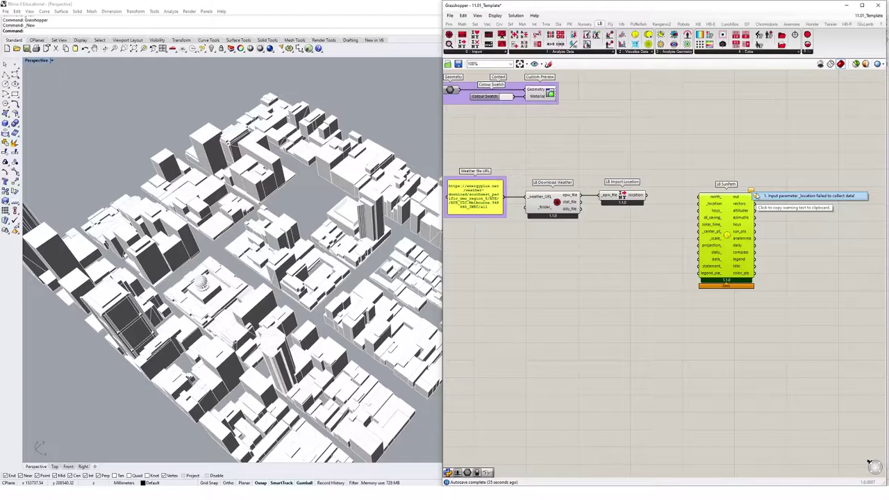
click(633, 197)
mouse_move(635, 200)
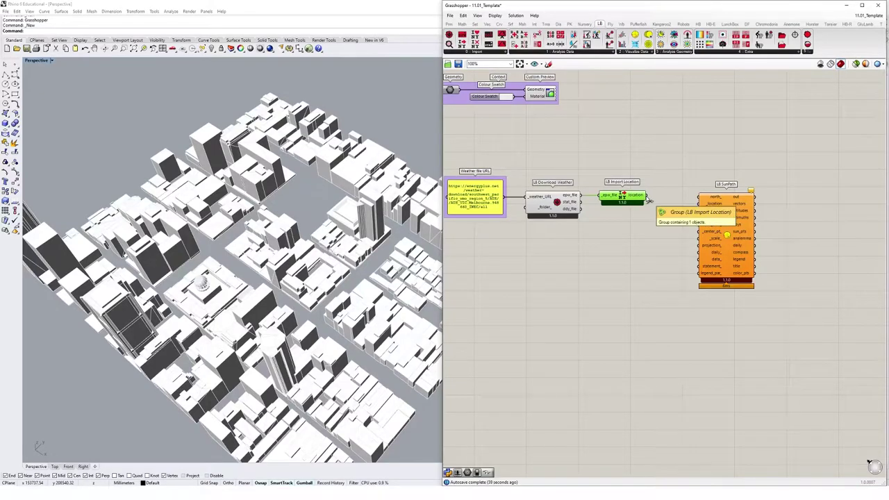
mouse_move(649, 201)
mouse_down()
mouse_move(727, 210)
mouse_move(720, 205)
mouse_up()
click(699, 175)
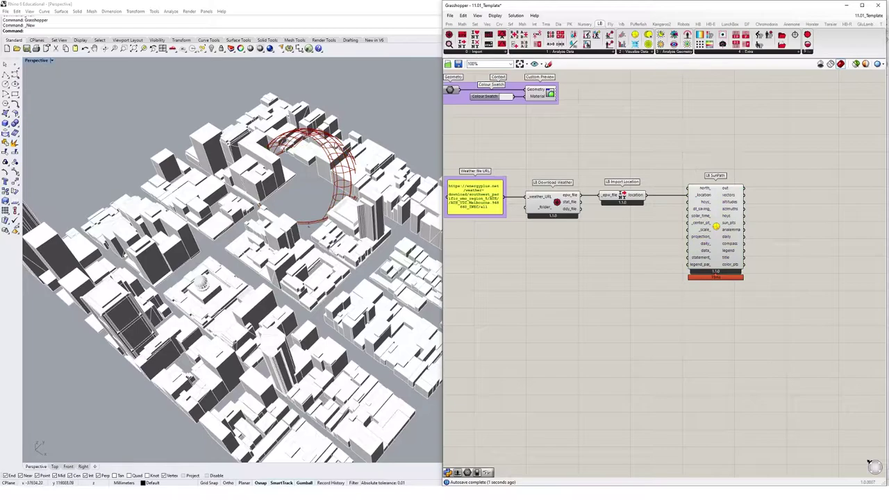
Examine the sun path diagram over the empty site and its surrounding buildings from several angles
scroll(274, 172, up, 4)
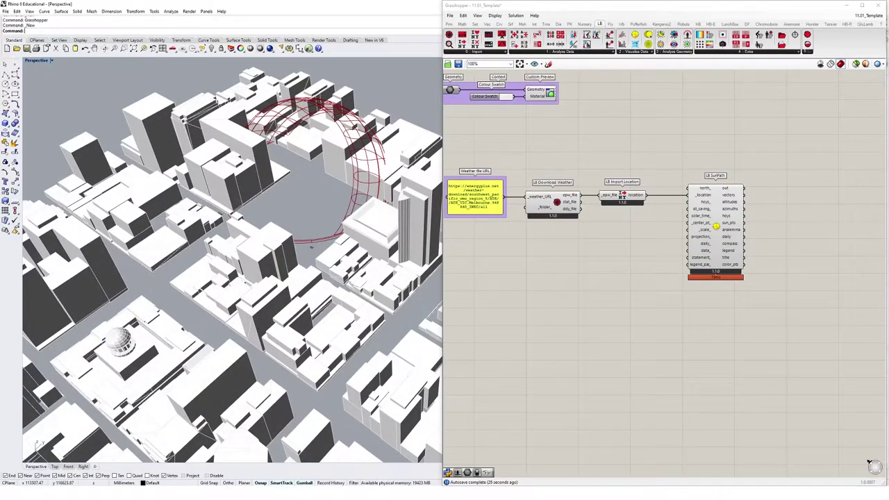
scroll(318, 206, up, 4)
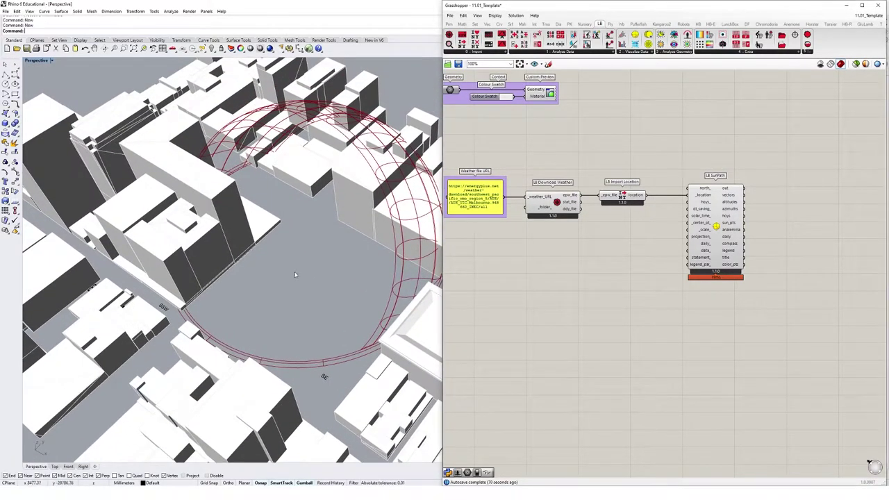
right_drag(343, 257, 382, 199)
right_drag(364, 232, 344, 250)
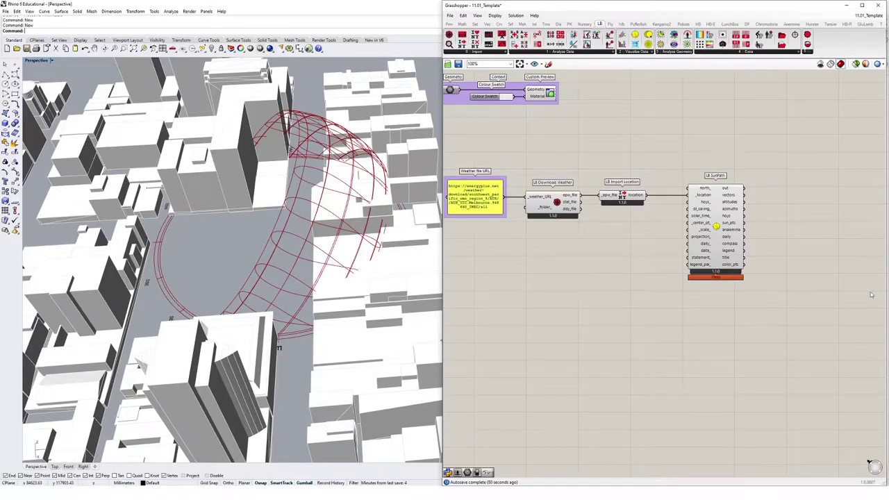
right_drag(311, 327, 321, 330)
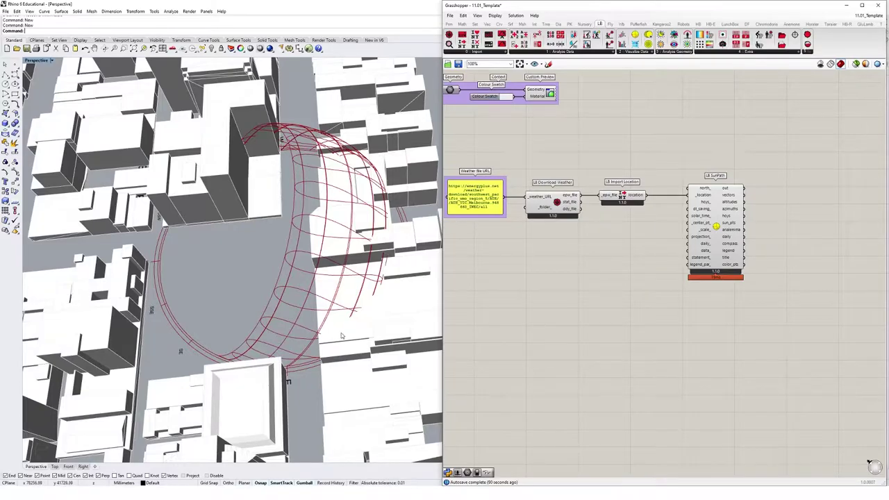
scroll(340, 333, down, 5)
scroll(333, 330, up, 5)
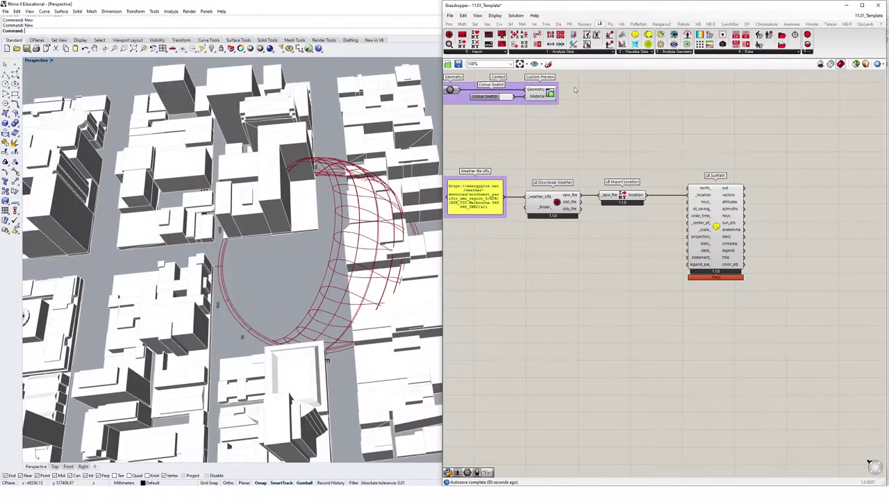
Place an LB Calculate HOY component on the canvas below the LB Import Location component
click(563, 52)
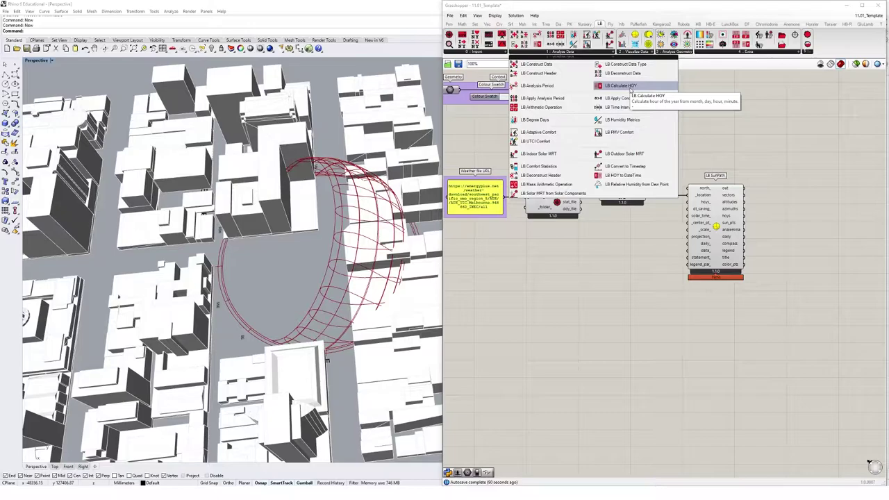
click(631, 86)
click(607, 270)
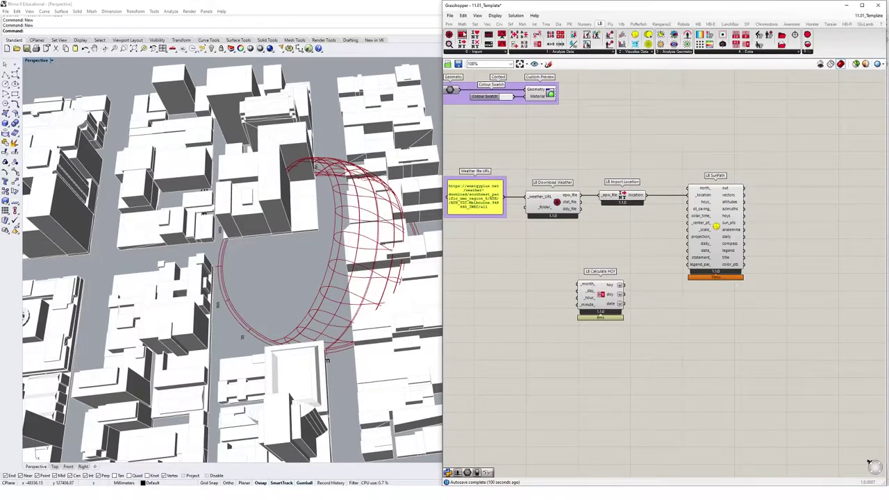
Feed the _month input of LB Calculate HOY from a new panel set to 12, and duplicate that panel below
double_click(527, 300)
text(panel)
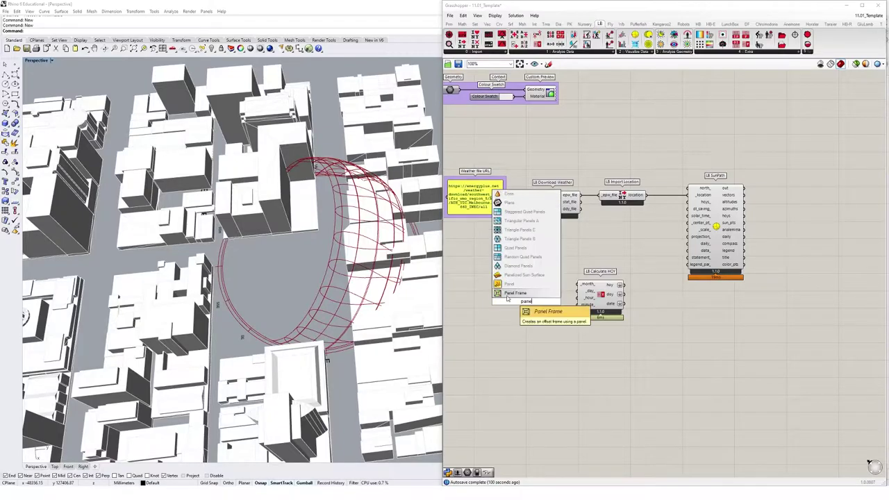
click(522, 294)
scroll(545, 308, up, 2)
drag(554, 327, 526, 280)
double_click(526, 280)
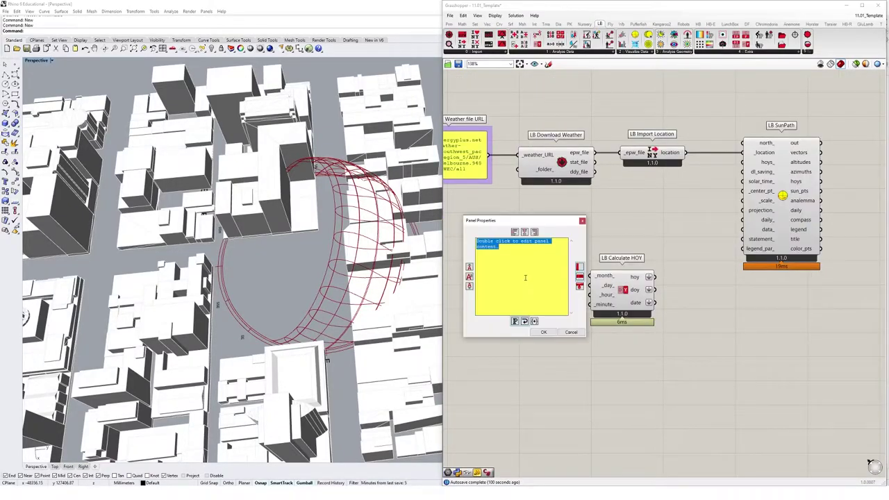
text(12)
click(544, 332)
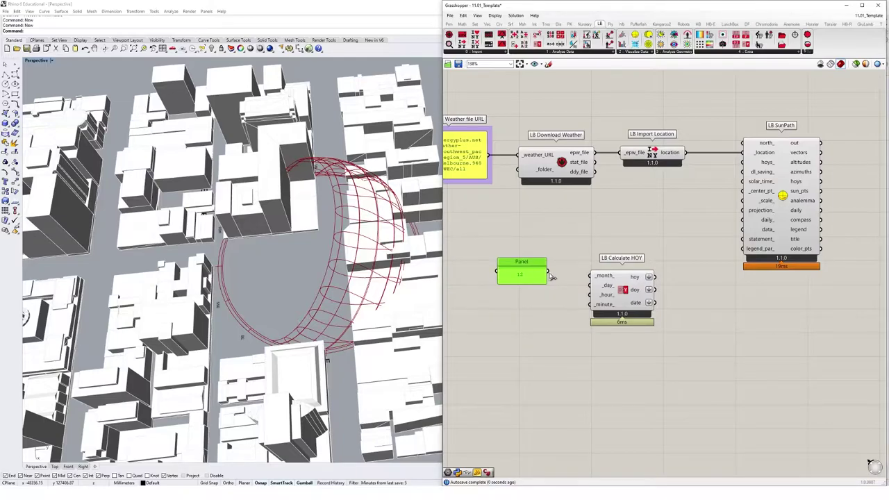
drag(548, 271, 527, 294)
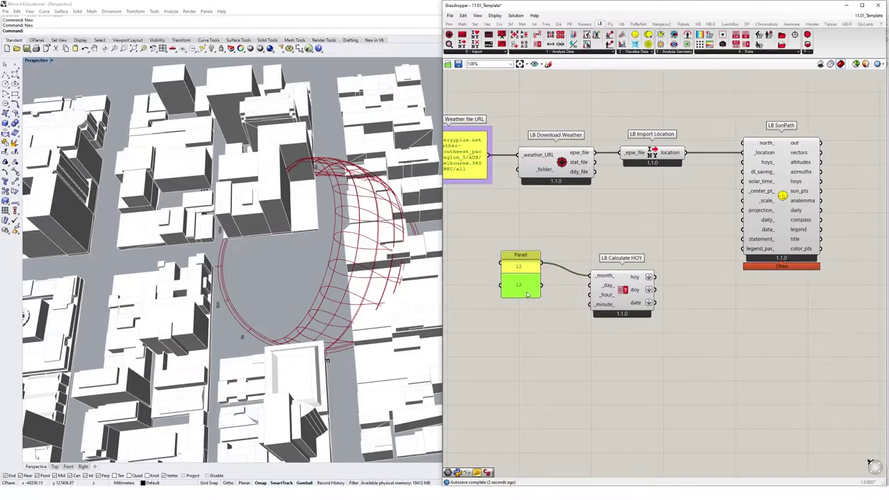
Set the duplicated panel to 21 and connect it to the _day input of LB Calculate HOY
double_click(520, 288)
text(21)
click(539, 341)
drag(542, 291, 590, 285)
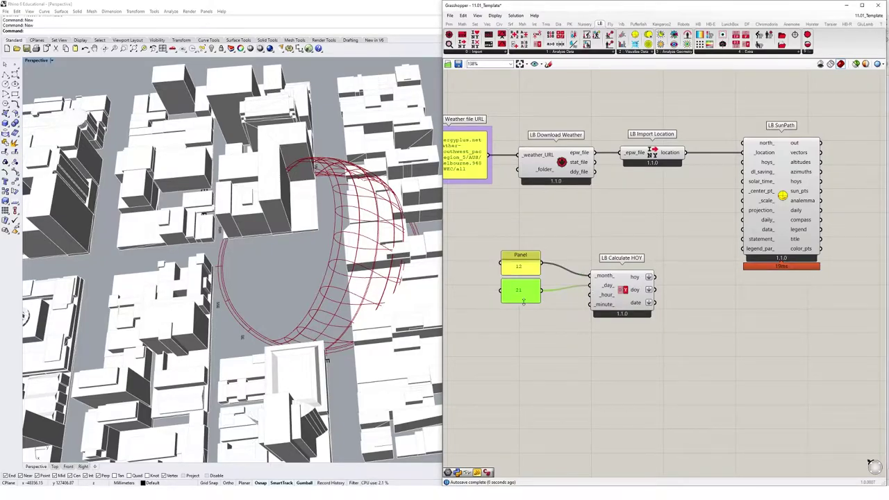
Copy the day panel below, set the copy to 12 and connect it to the _hour input of LB Calculate HOY
alt+drag(529, 293, 530, 324)
double_click(529, 324)
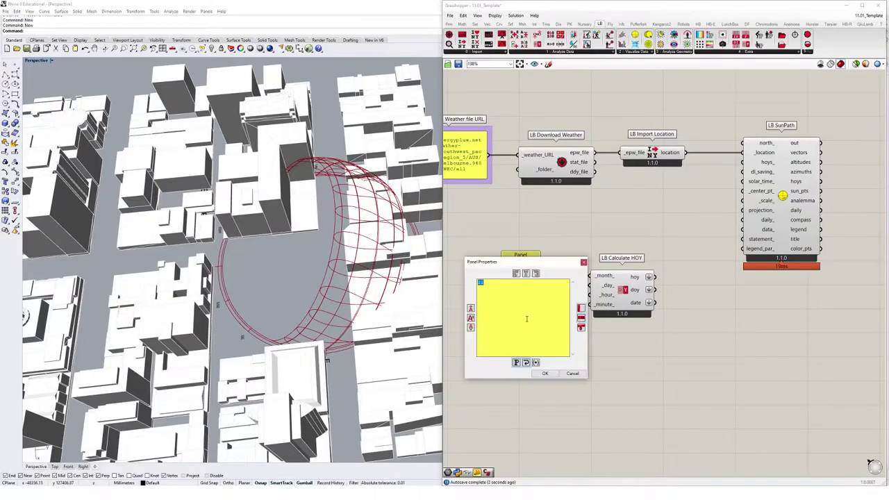
text(1212)
click(545, 373)
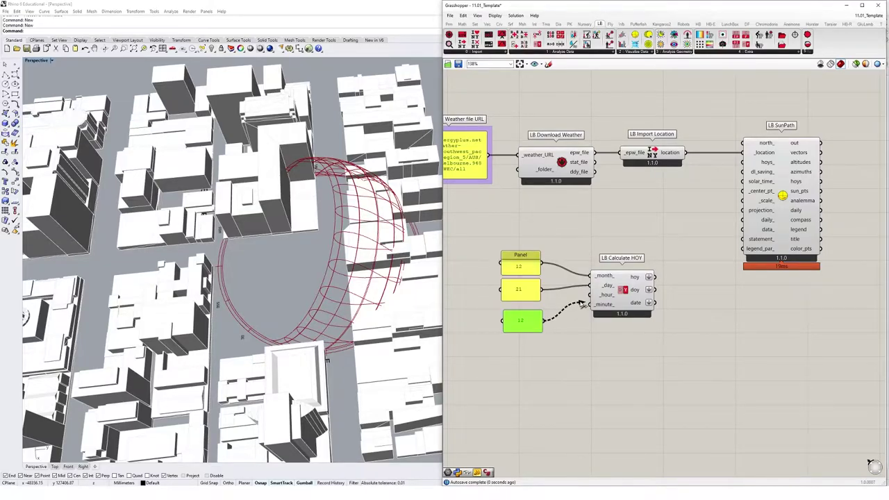
drag(545, 321, 590, 295)
Connect the hoy output to the hoys_ input of LB SunPath and inspect the sun position on the diagram
drag(653, 277, 743, 162)
click(776, 169)
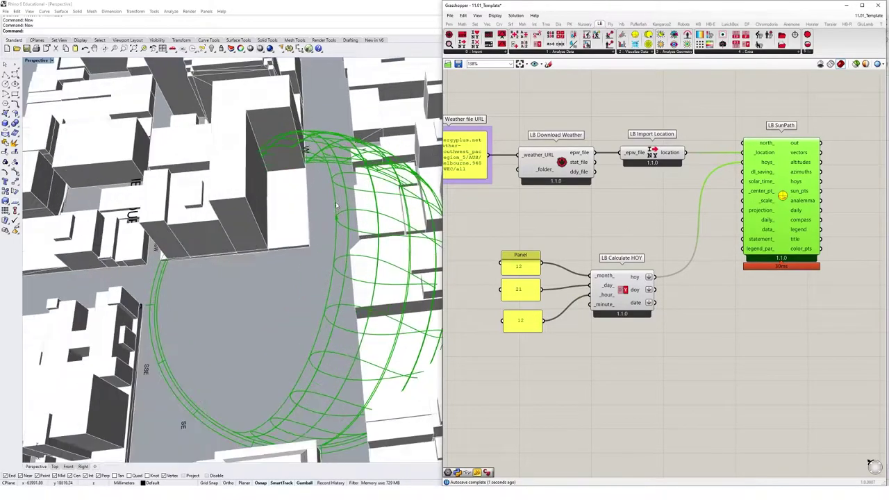
scroll(331, 220, up, 3)
click(595, 240)
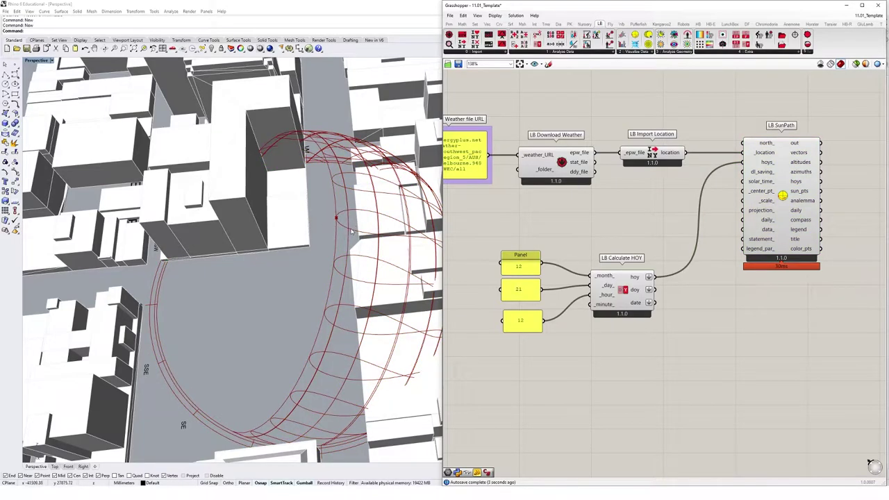
Set the panel feeding the _hour_ input of LB Calculate HOY to 9 and check the sun position on the diagram
double_click(523, 320)
text(9)
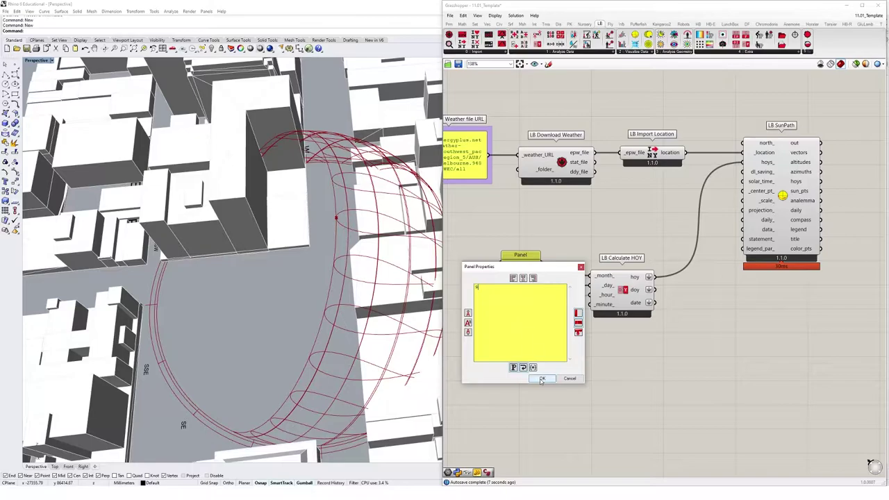
click(542, 378)
right_drag(341, 335, 319, 327)
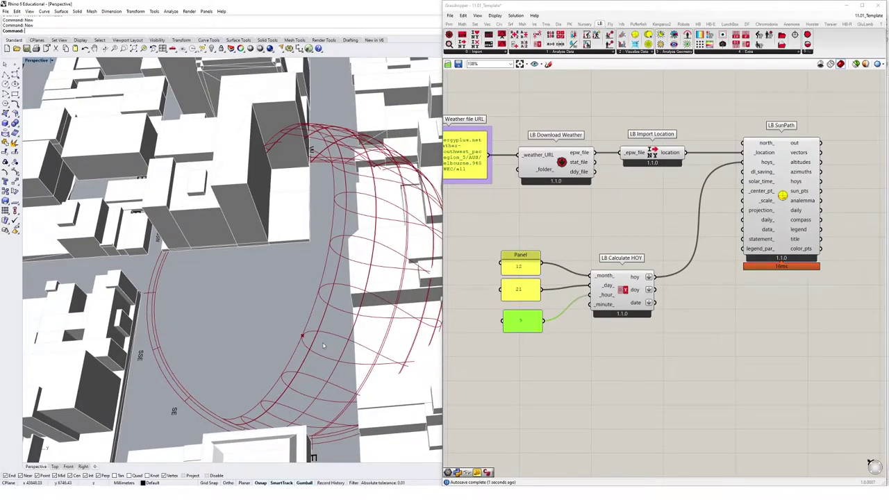
Set the panel feeding the _month_ input to 9 and inspect the sun position on the sun path
double_click(523, 271)
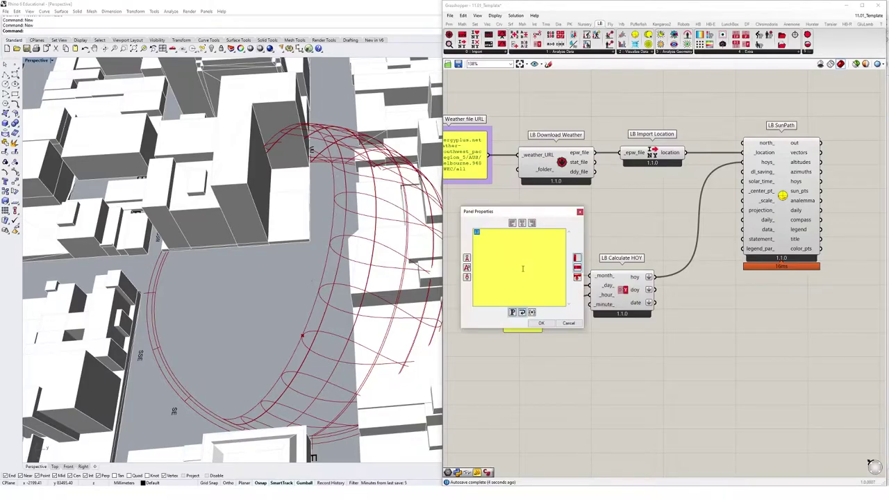
click(543, 323)
right_drag(296, 199, 388, 229)
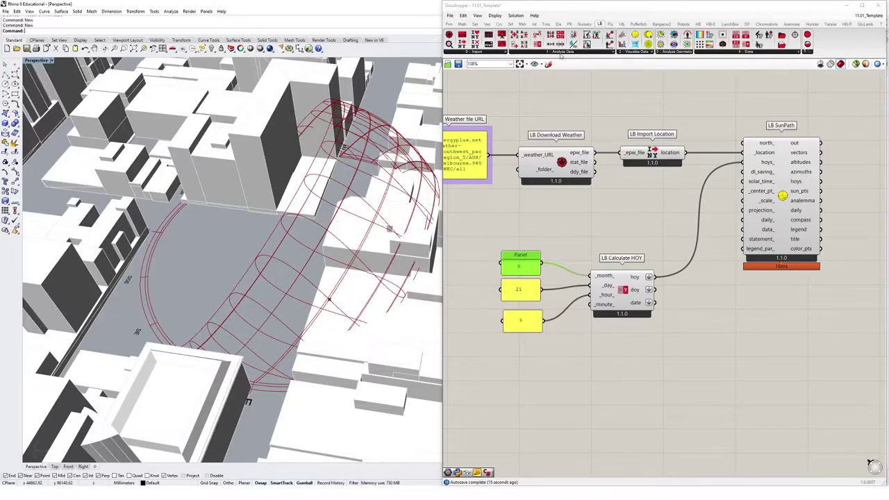
Place an LB Analysis Period component just below LB Calculate HOY
click(564, 53)
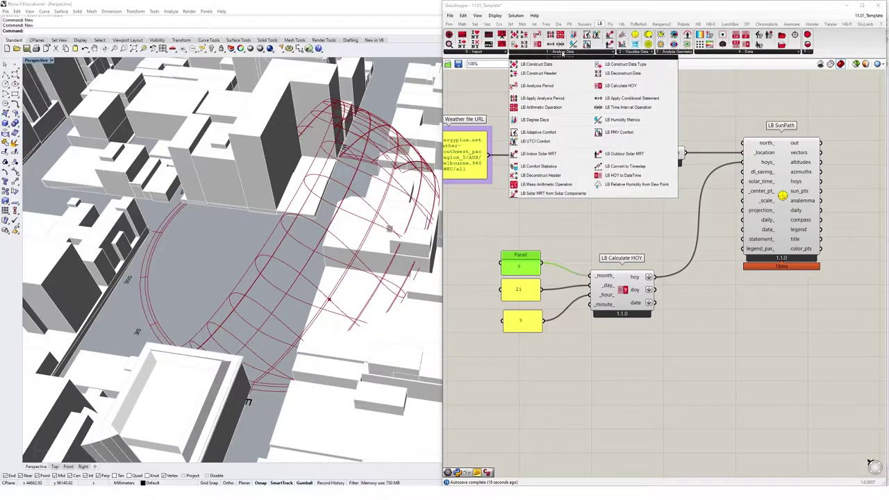
click(552, 86)
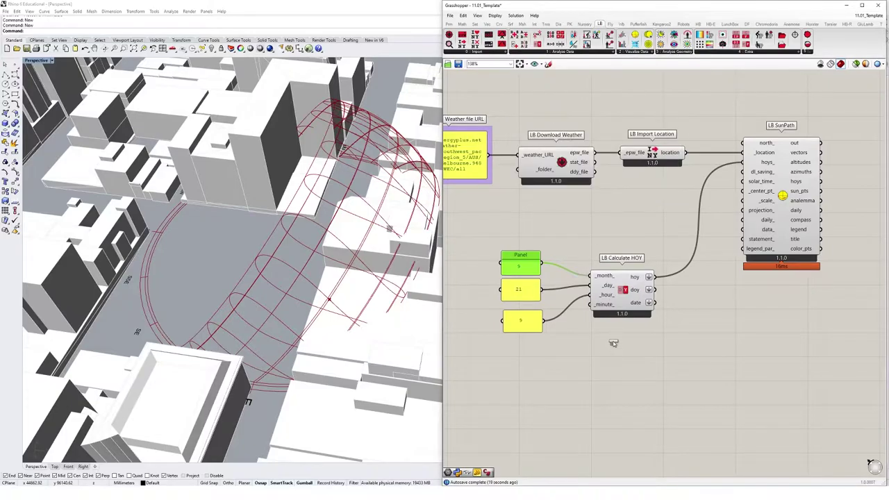
click(621, 349)
drag(621, 349, 626, 358)
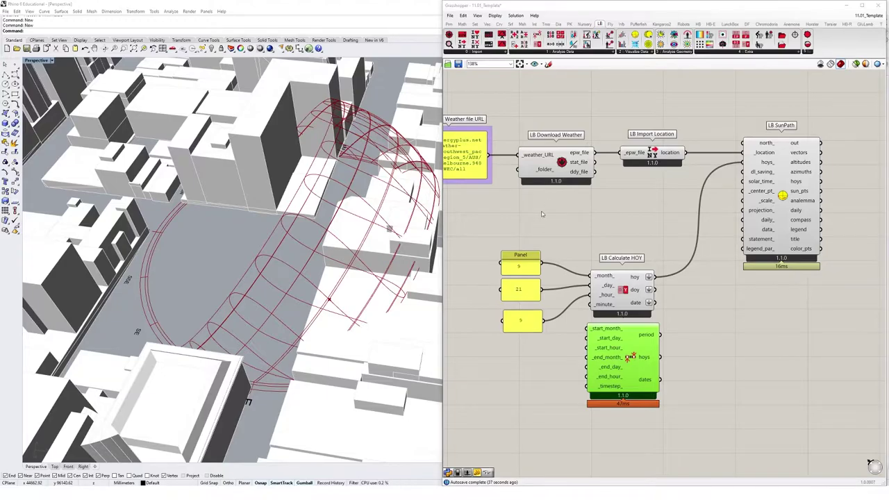
Set the month panel to 12 and connect the month and day panels to the matching start and end inputs of LB Analysis Period
double_click(523, 267)
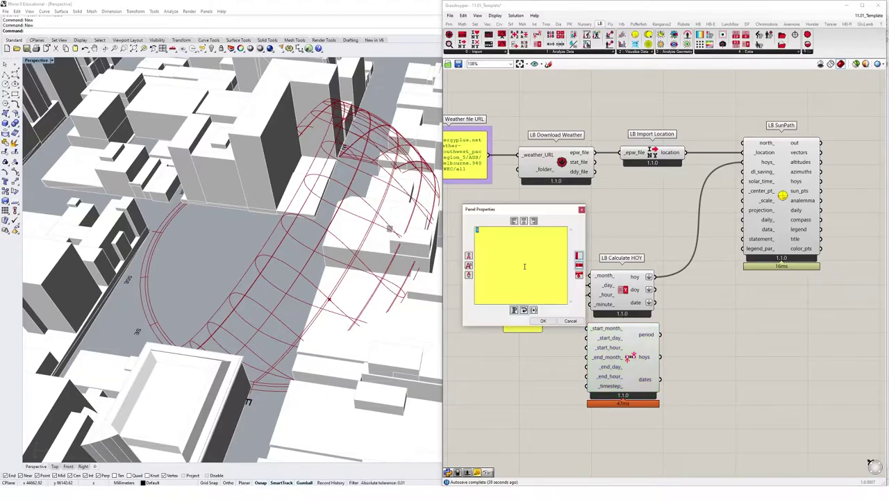
click(543, 321)
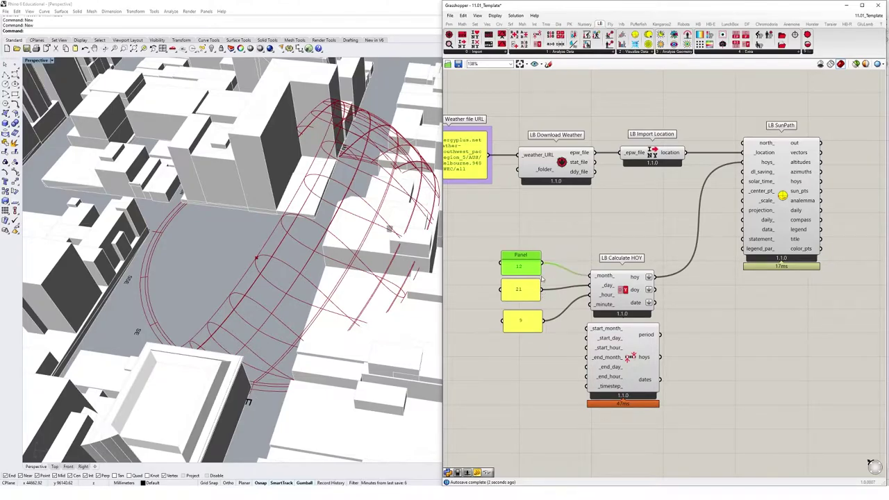
drag(547, 269, 587, 328)
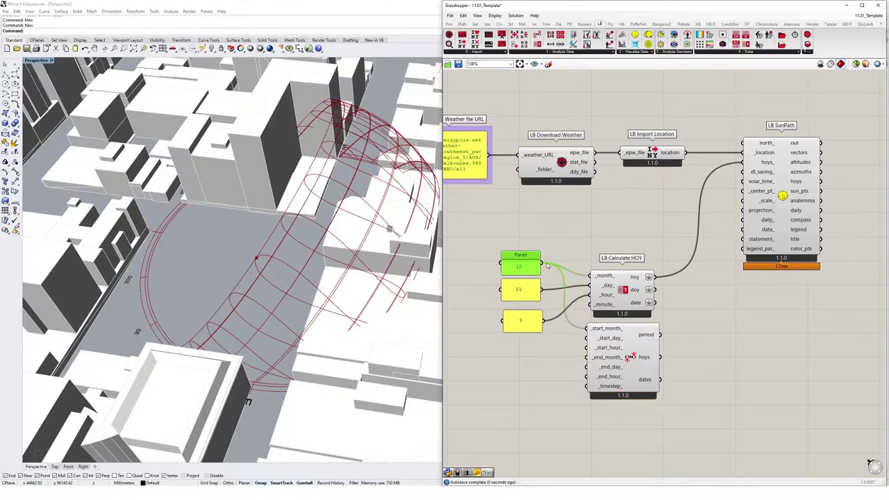
drag(543, 263, 588, 357)
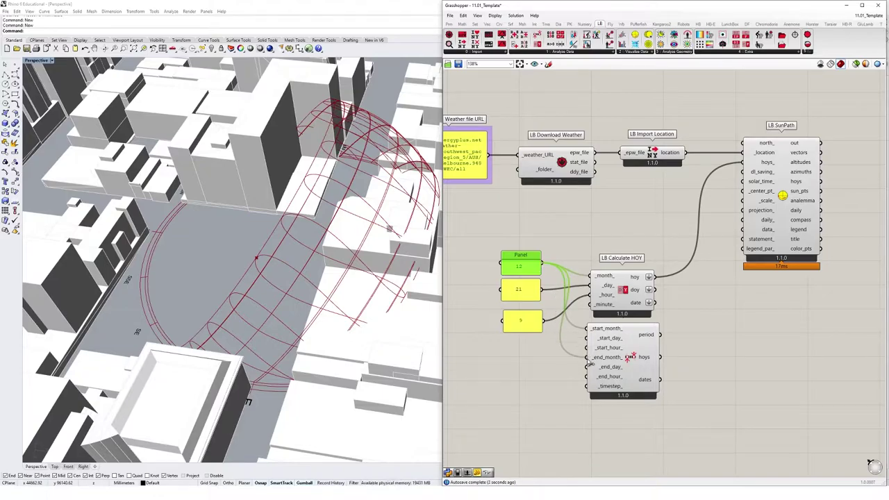
drag(542, 294, 588, 367)
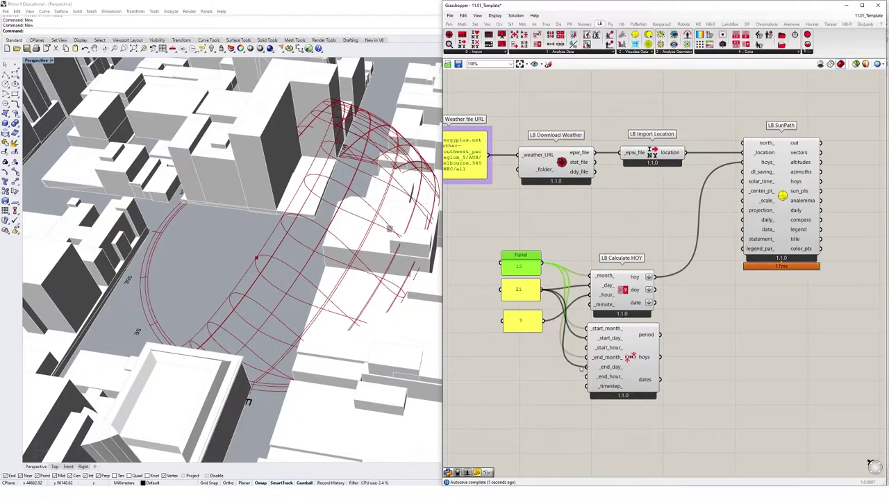
Delete the hour panel and LB Calculate HOY, and move LB Analysis Period up beside the remaining panels
click(522, 318)
key(Delete)
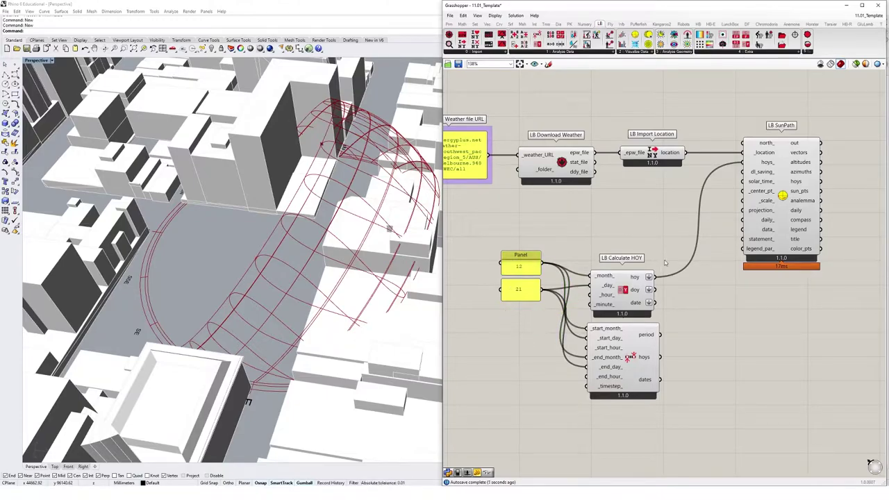
click(620, 295)
key(Delete)
drag(621, 343, 619, 277)
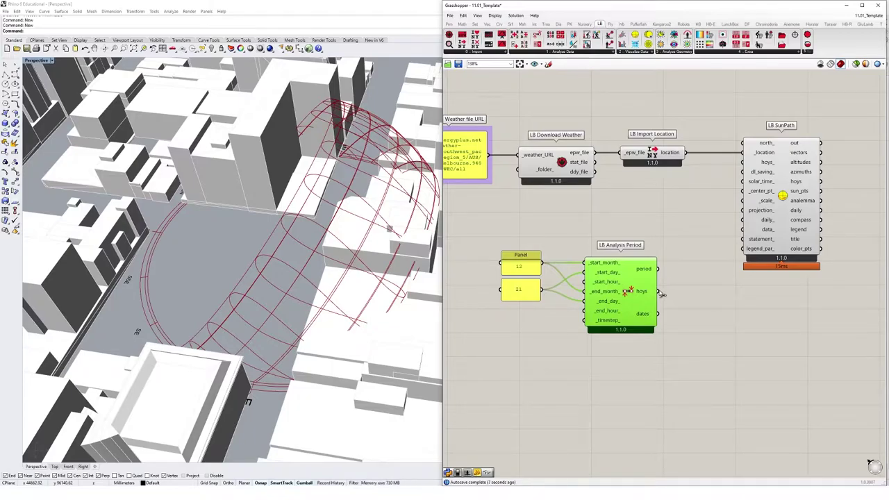
Connect the hoys output of LB Analysis Period to the hoys_ input of LB SunPath and inspect the day's sun positions
drag(657, 291, 743, 162)
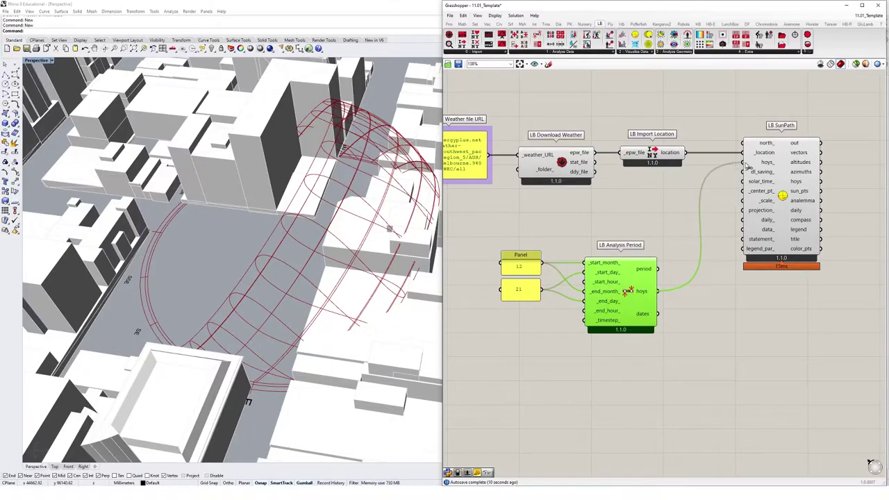
click(796, 314)
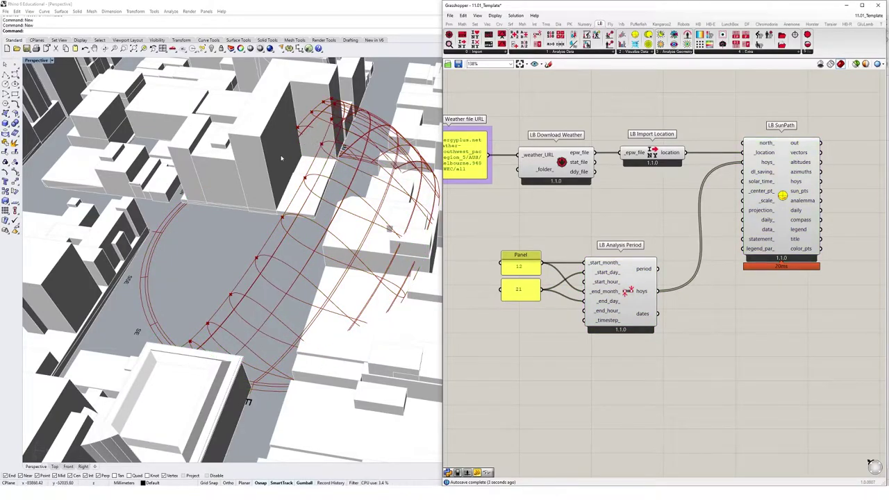
right_drag(304, 144, 372, 168)
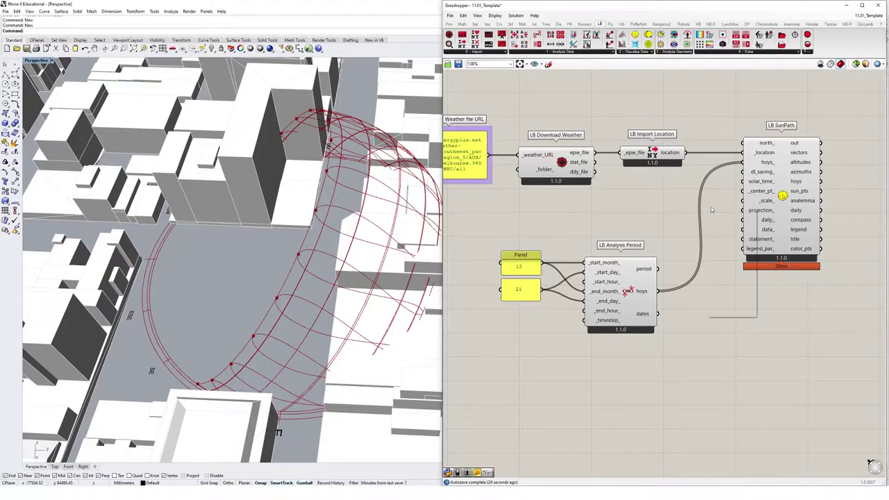
Place an LB Direct Sun Hours component to the right of LB SunPath
right_drag(846, 160, 644, 197)
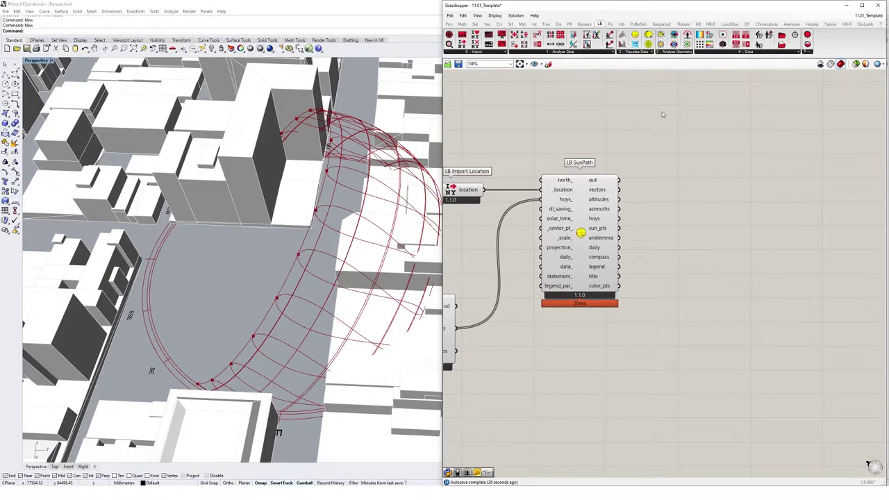
click(678, 53)
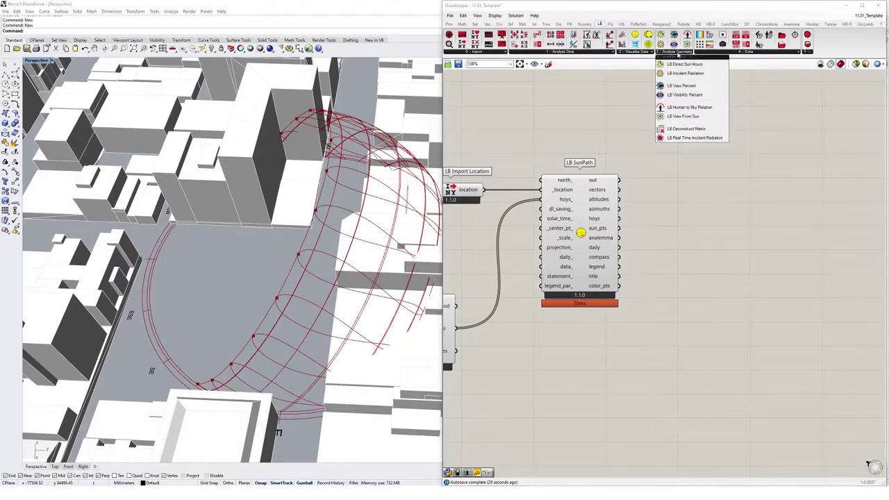
click(693, 66)
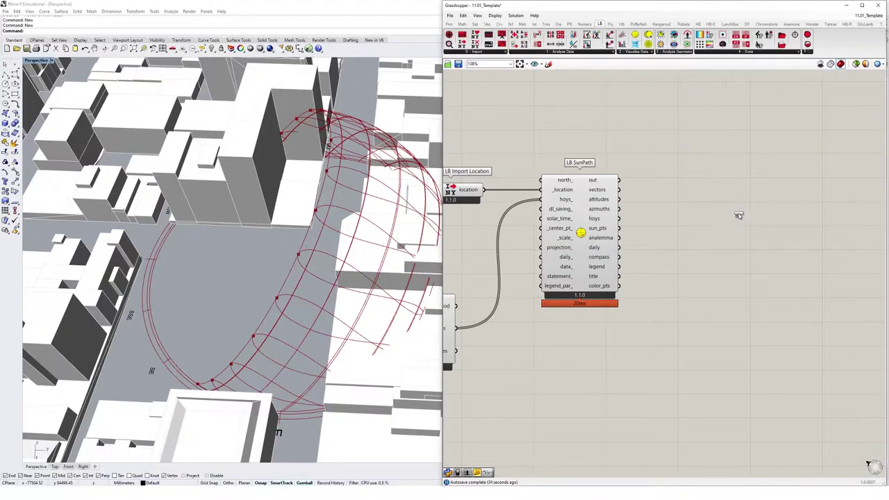
click(740, 215)
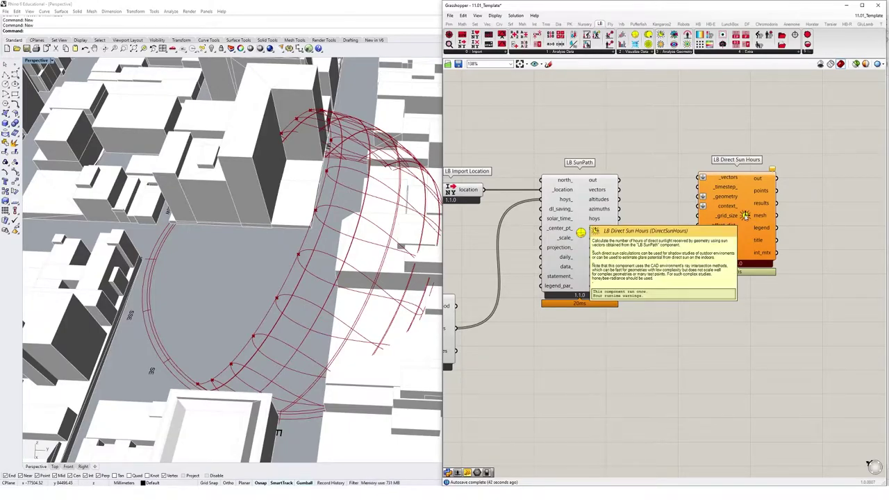
drag(746, 215, 756, 225)
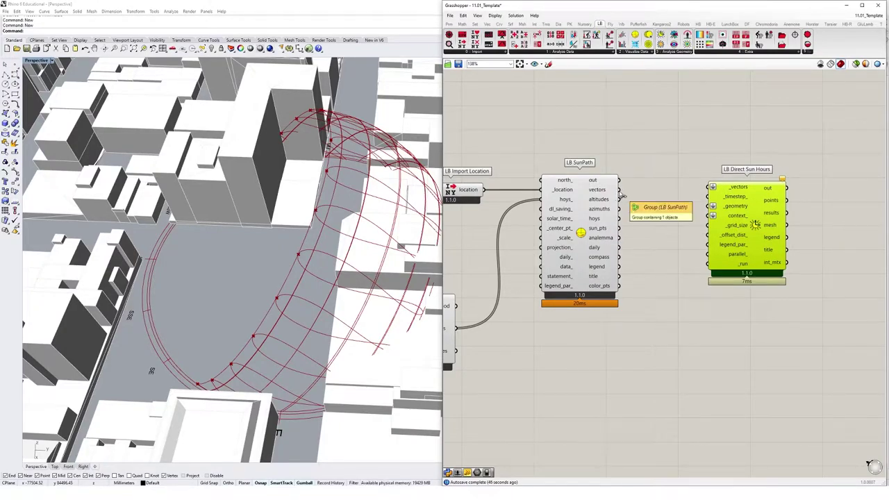
Connect the vectors output of LB SunPath to the _vectors input of LB Direct Sun Hours and check its warnings for missing inputs
drag(618, 190, 752, 203)
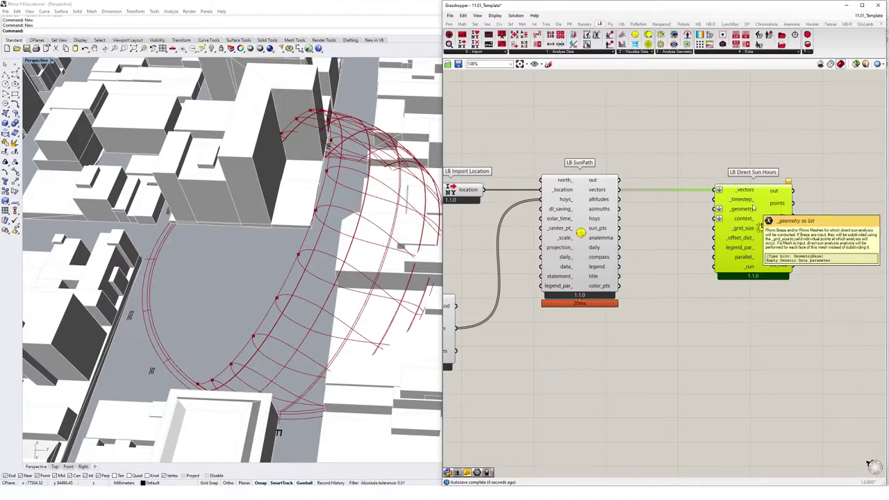
right_drag(792, 188, 744, 185)
mouse_move(742, 182)
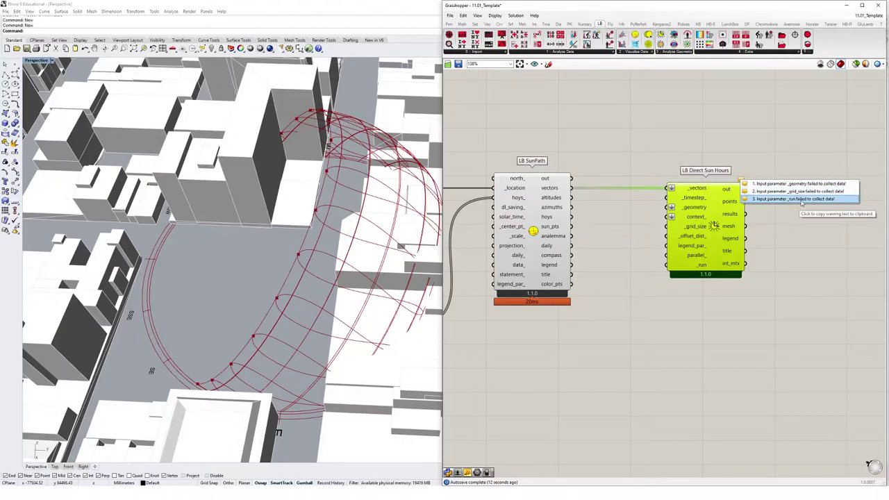
click(668, 156)
right_drag(632, 149, 658, 154)
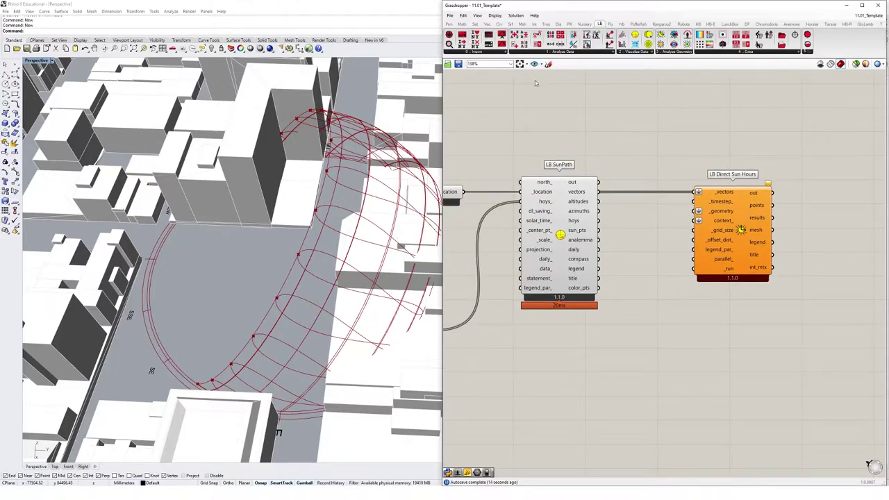
Add a Geometry parameter above the LB SunPath component
double_click(594, 137)
text(geo)
click(592, 129)
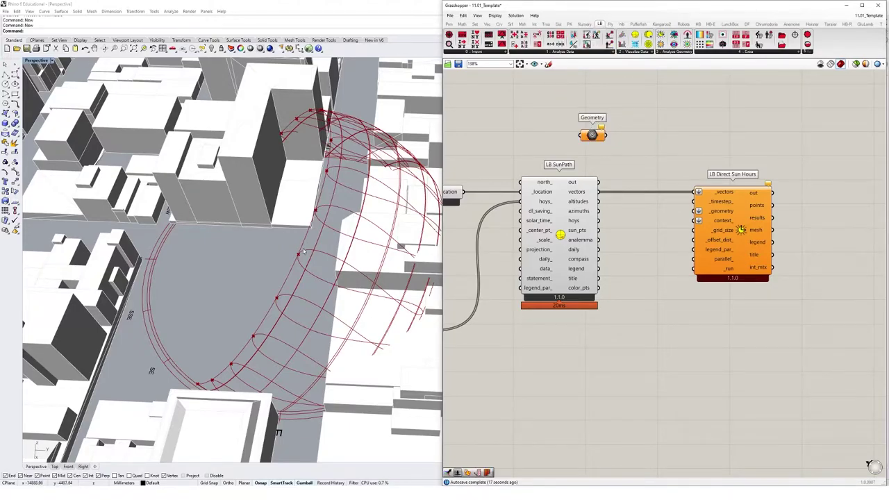
Switch to Rhino and model a tall box as the building massing on the empty site inside the sun path
right_drag(286, 245, 354, 297)
text(Bo)
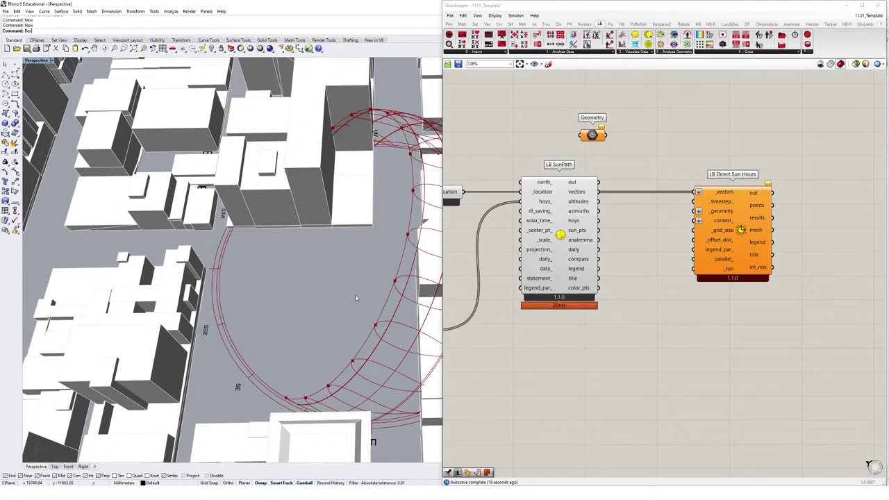
text(x)
key(Return)
click(301, 291)
click(368, 354)
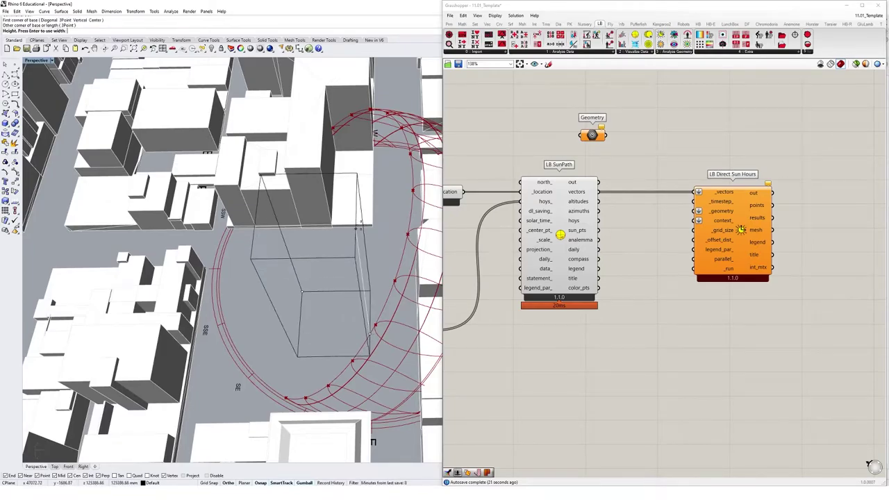
click(361, 256)
right_drag(304, 310, 311, 278)
scroll(368, 291, down, 5)
right_drag(368, 298, 372, 313)
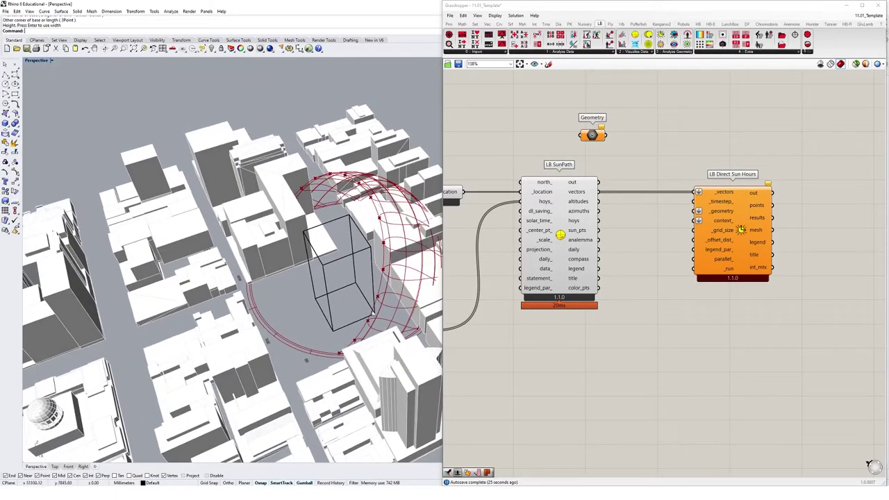
Reference the new box in the Geometry parameter above LB SunPath and connect it to the _geometry input of LB Direct Sun Hours
right_click(595, 139)
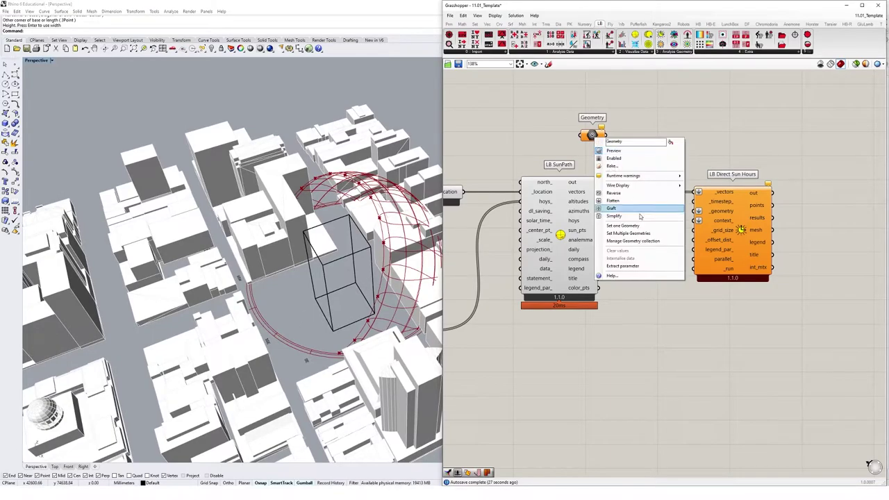
click(628, 211)
click(302, 269)
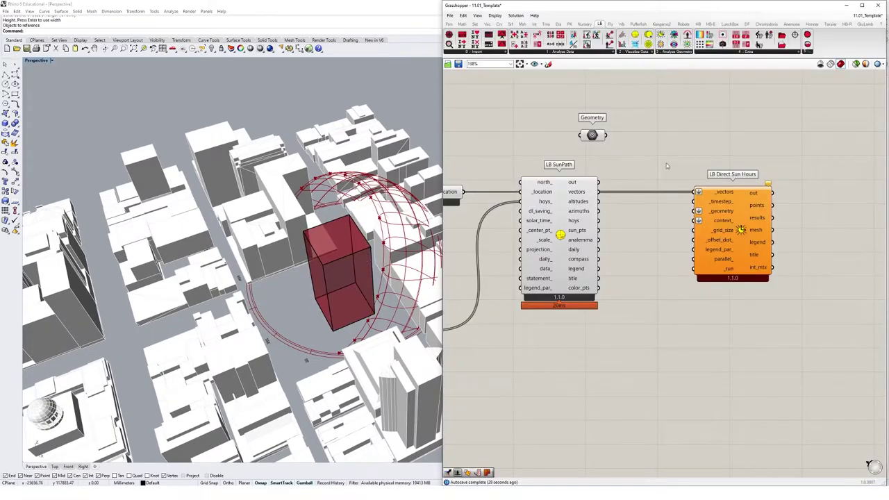
drag(606, 136, 697, 211)
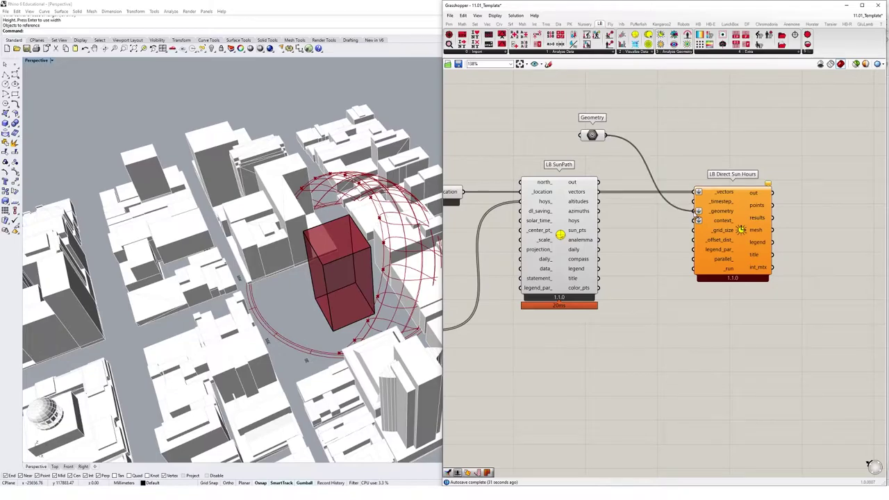
drag(594, 136, 575, 124)
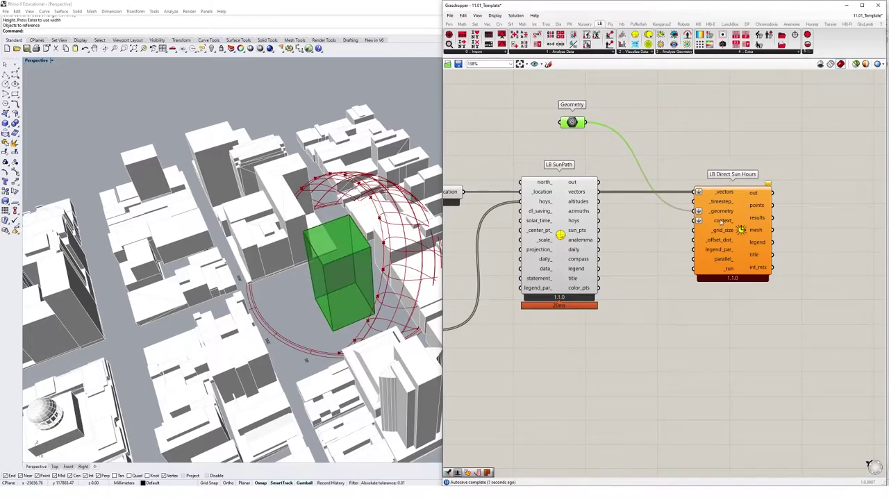
Connect the Geometry parameter in the Context group to the context_ input of LB Direct Sun Hours
mouse_move(723, 221)
right_drag(622, 178, 680, 218)
scroll(679, 217, down, 2)
right_drag(587, 181, 668, 193)
drag(518, 143, 568, 172)
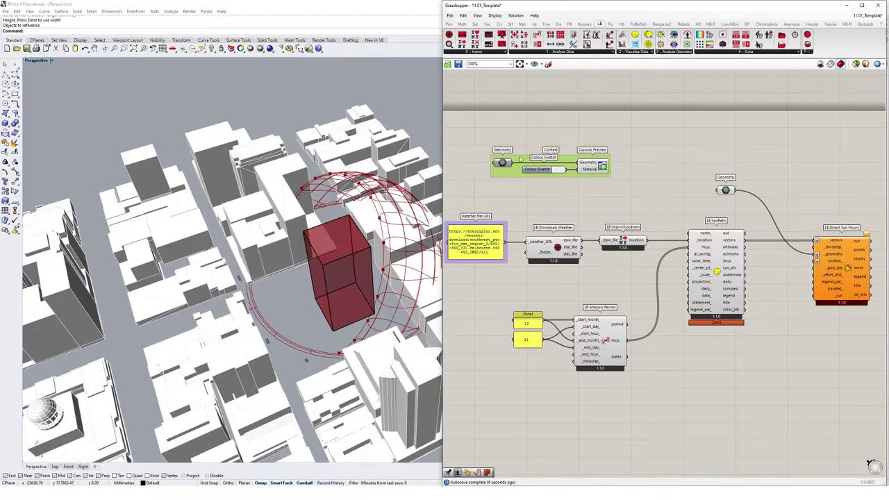
drag(513, 163, 817, 260)
scroll(751, 246, up, 3)
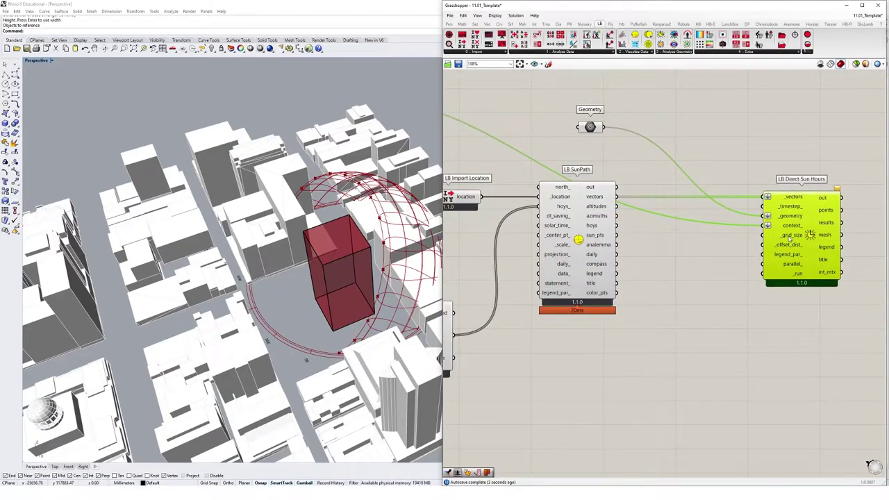
Add a number slider with the value 3000 and connect it to the _grid_size input of LB Direct Sun Hours
mouse_move(789, 239)
right_drag(353, 338, 347, 323)
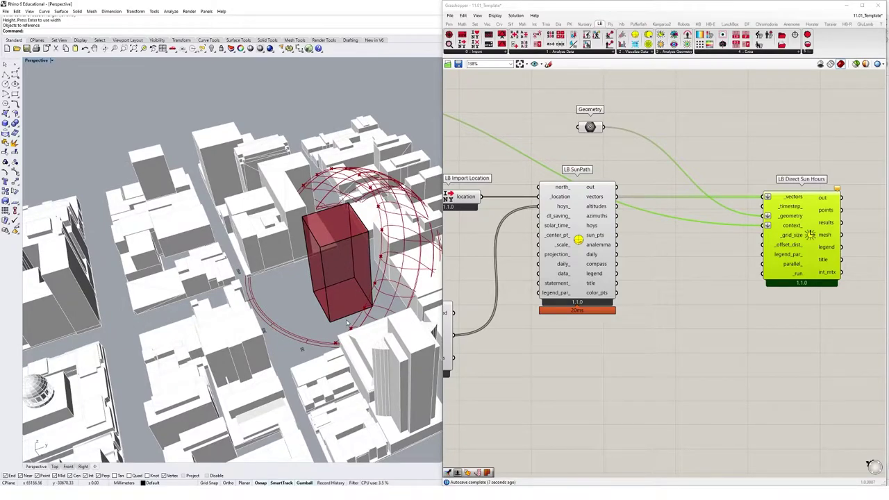
double_click(677, 258)
text(3000)
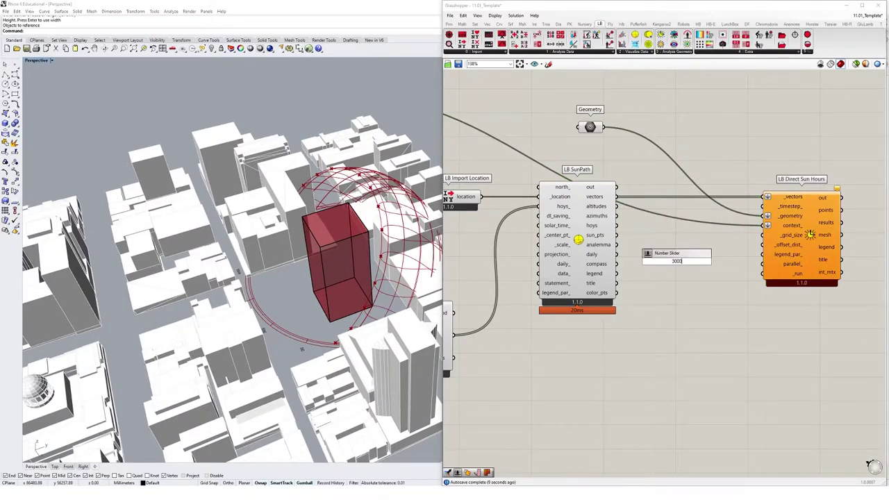
key(Return)
drag(726, 261, 722, 241)
click(714, 265)
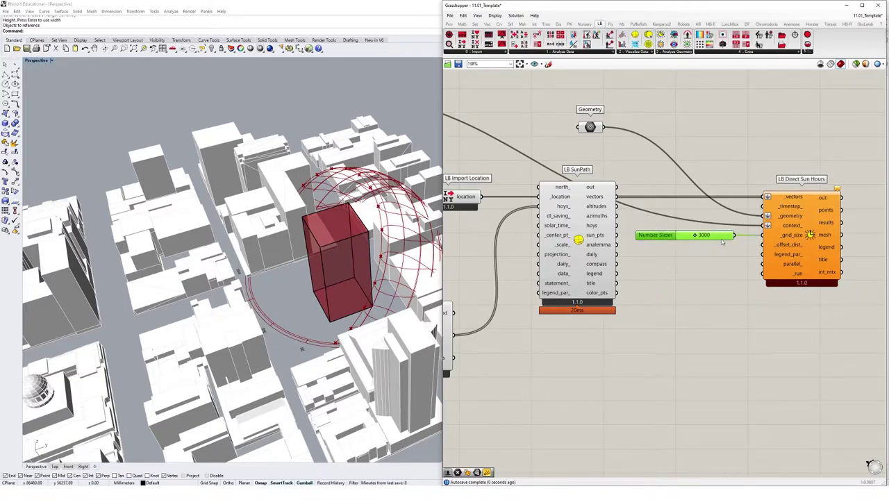
Add a number slider with the value 20 and connect it to the _offset_dist_ input of LB Direct Sun Hours
mouse_move(788, 247)
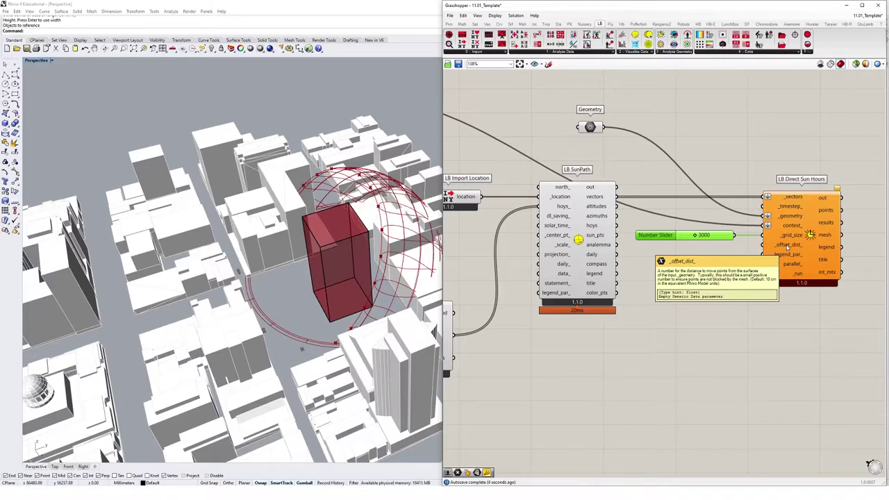
right_drag(362, 250, 361, 286)
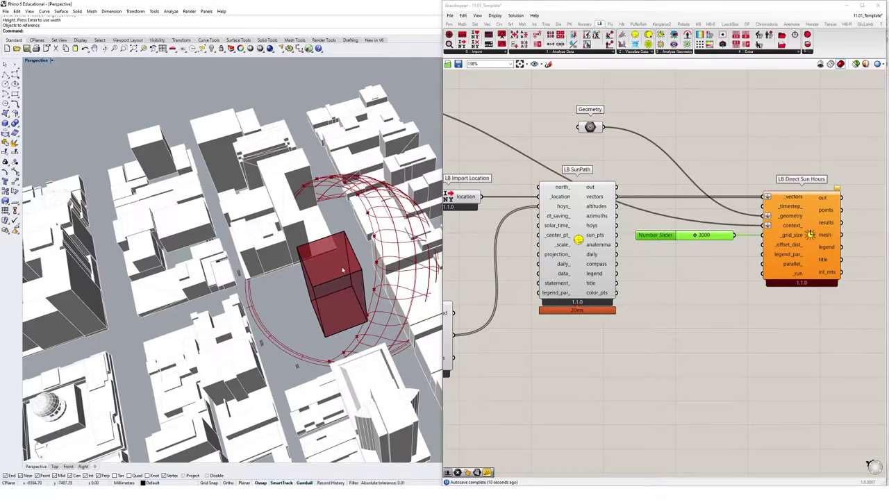
click(360, 284)
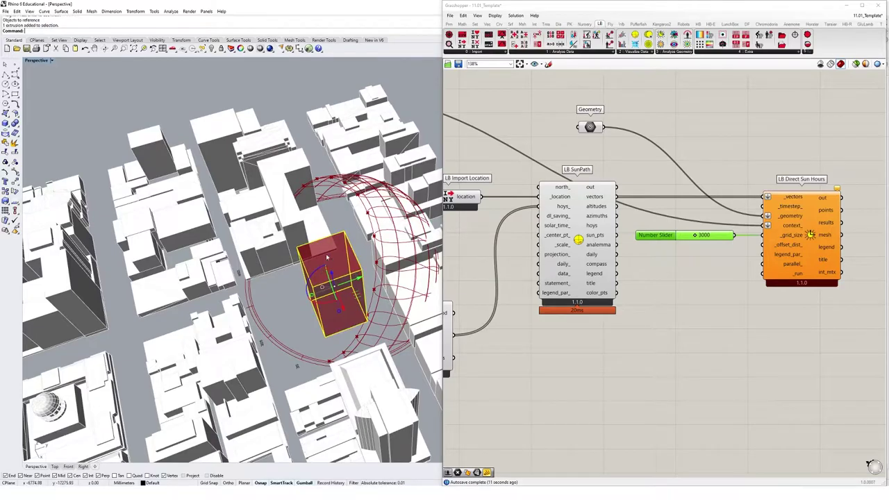
double_click(692, 260)
text(20)
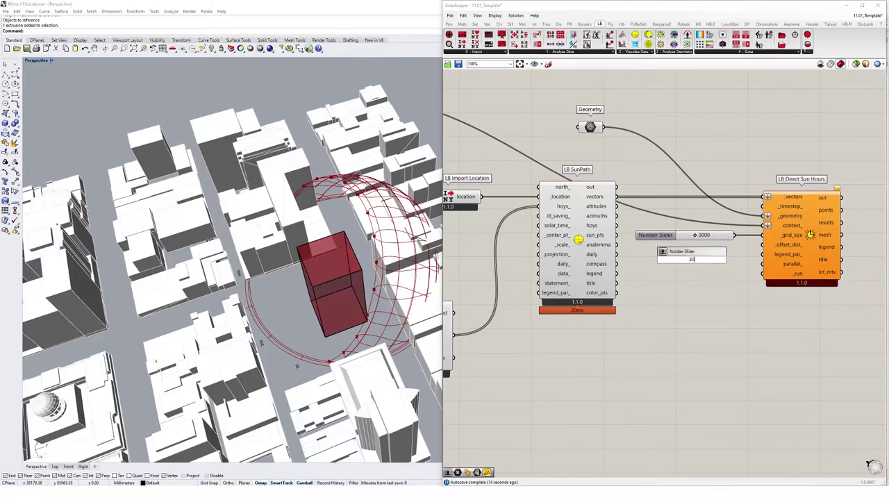
key(Return)
drag(742, 258, 724, 252)
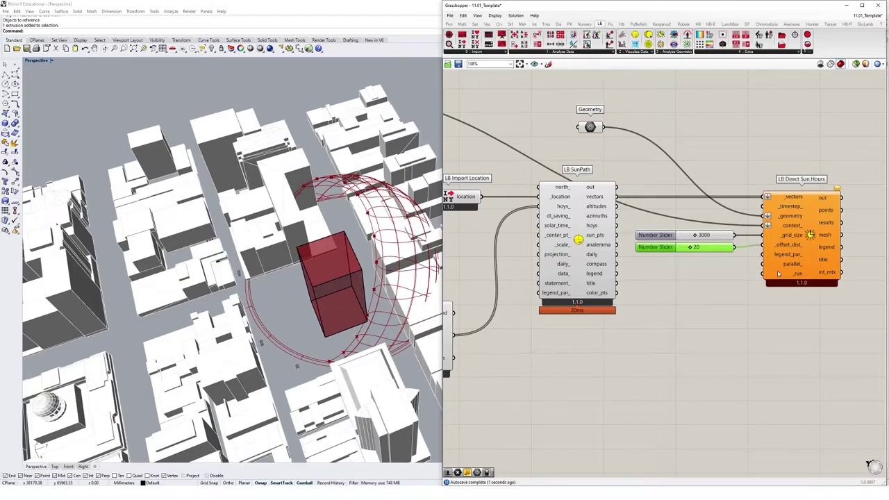
Add a Boolean Toggle, connect it to the _run input of LB Direct Sun Hours and set it to True
double_click(704, 316)
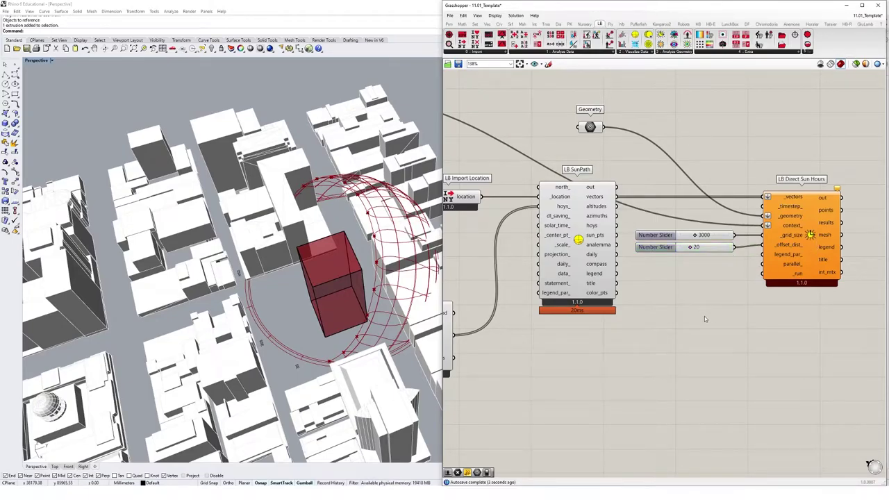
text(toggl)
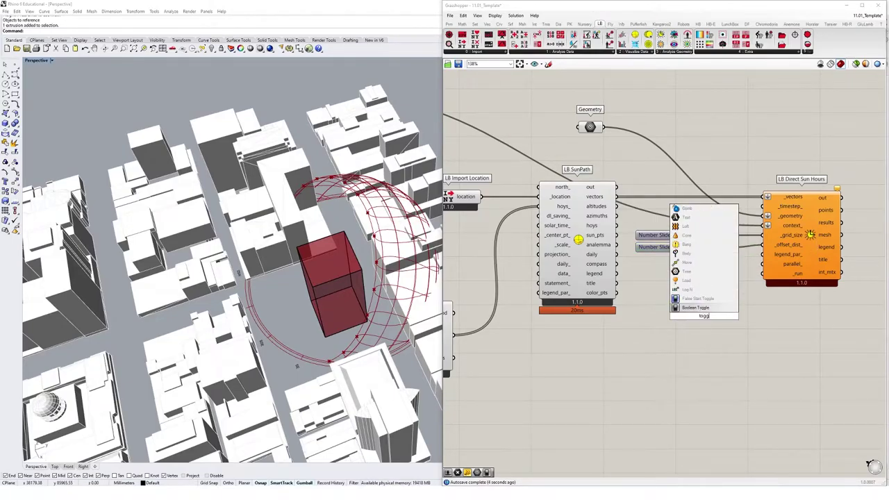
click(694, 308)
drag(740, 316, 716, 287)
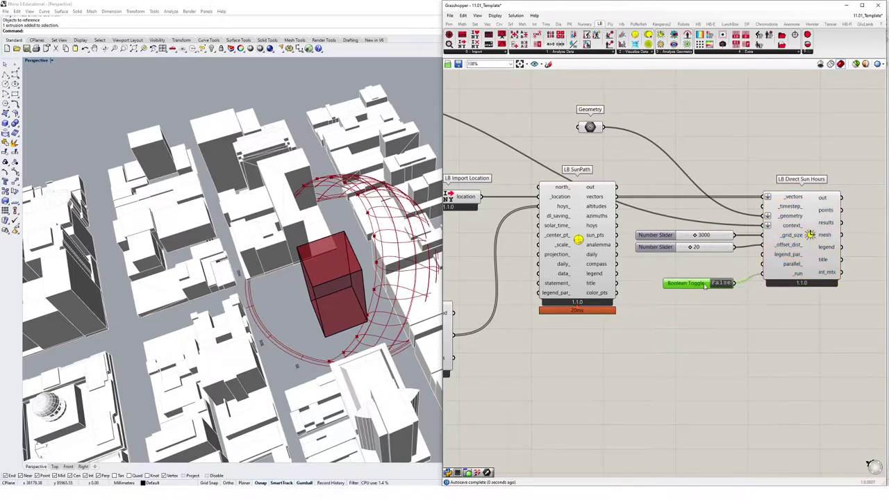
double_click(720, 281)
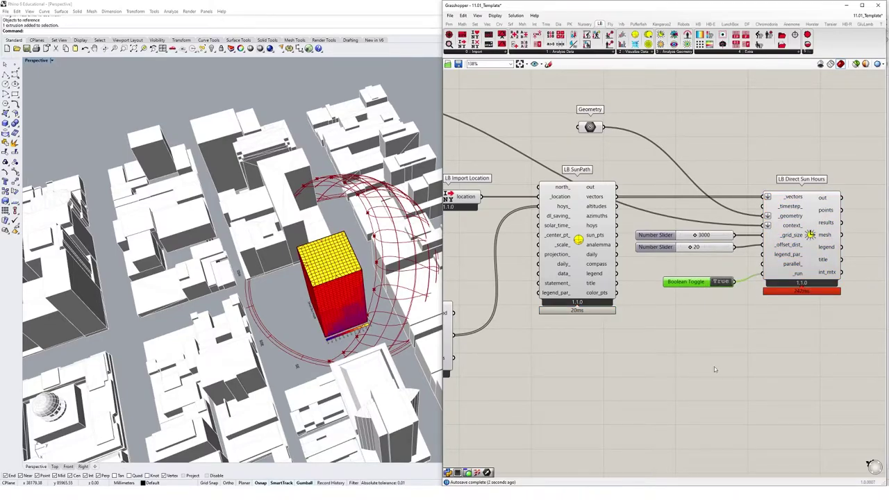
Examine the direct sun hours mesh and its legend from several sides of the box in the Rhino viewport
right_drag(312, 379, 356, 272)
scroll(362, 259, up, 6)
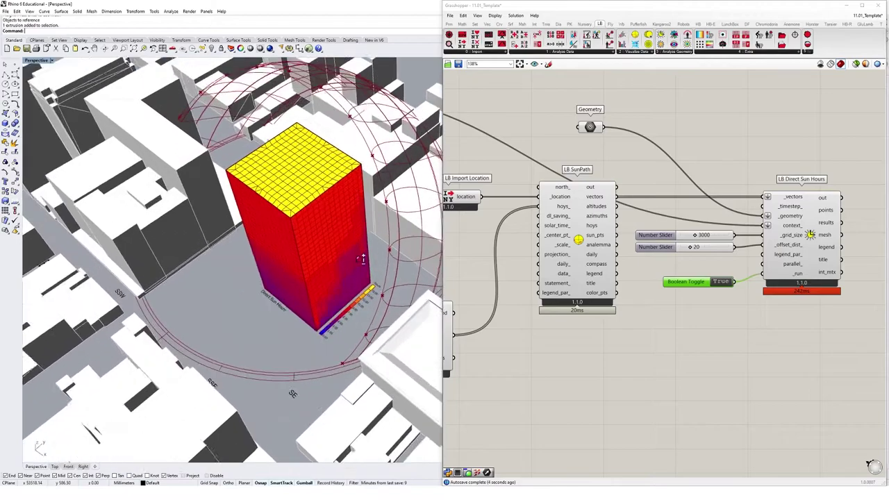
scroll(362, 258, up, 3)
scroll(361, 281, up, 1)
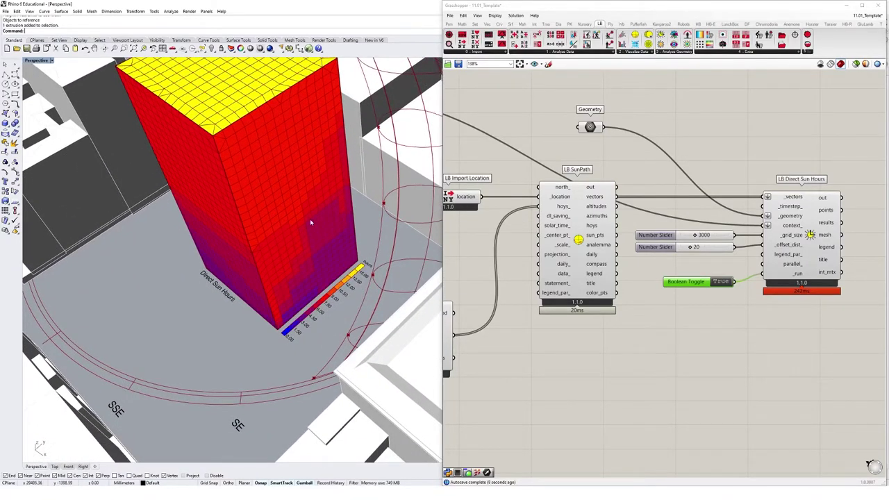
right_drag(311, 221, 355, 269)
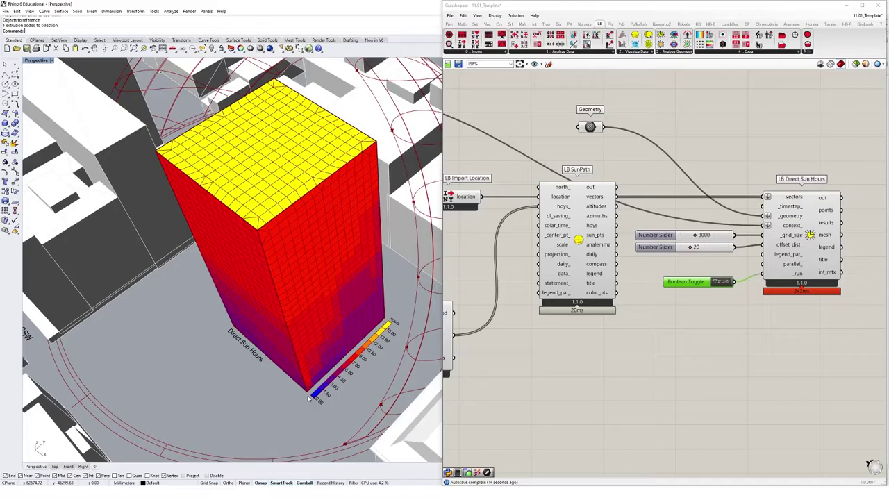
right_drag(309, 398, 369, 237)
right_drag(367, 273, 343, 291)
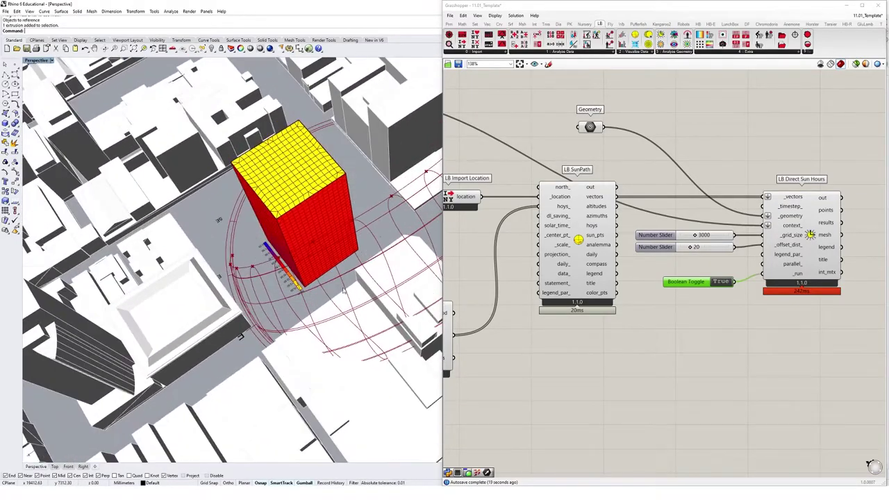
mouse_move(337, 232)
right_down()
mouse_move(326, 240)
mouse_move(339, 221)
mouse_move(320, 203)
mouse_move(340, 245)
mouse_move(361, 240)
mouse_move(324, 238)
right_up()
Move the box massing to one edge of the site and over to the opposite edge, against the adjacent white building
click(373, 233)
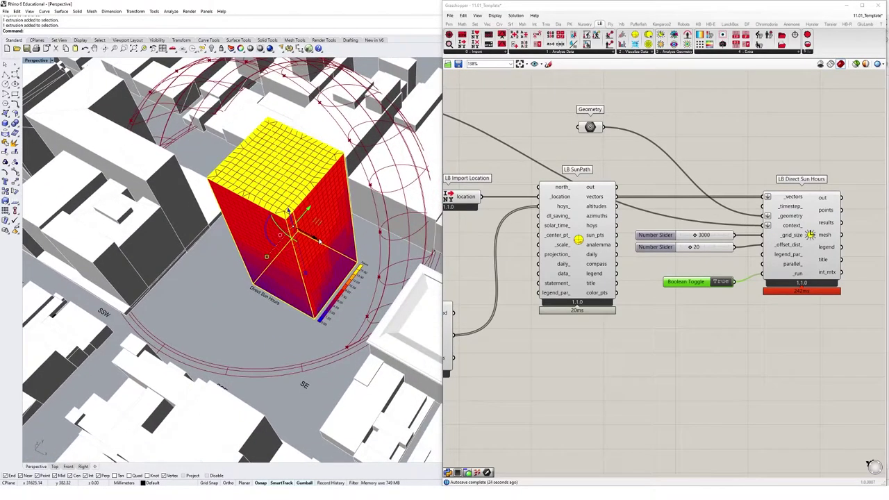
drag(316, 238, 236, 225)
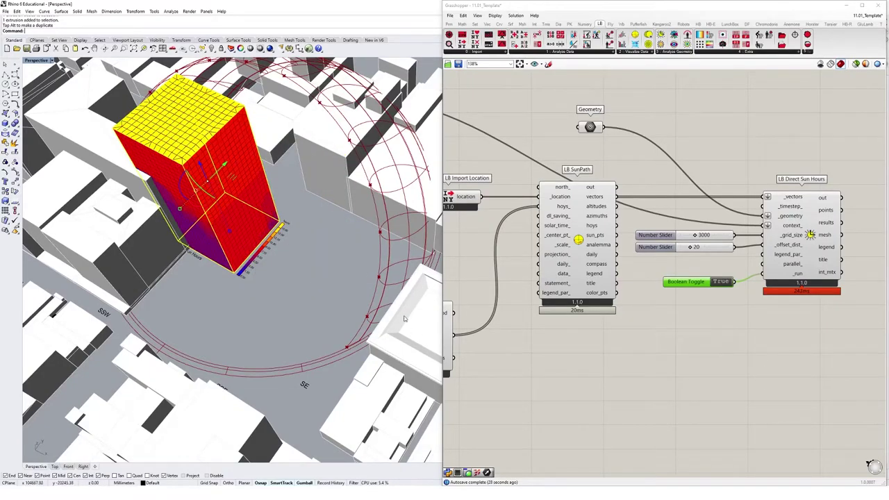
right_drag(403, 310, 236, 240)
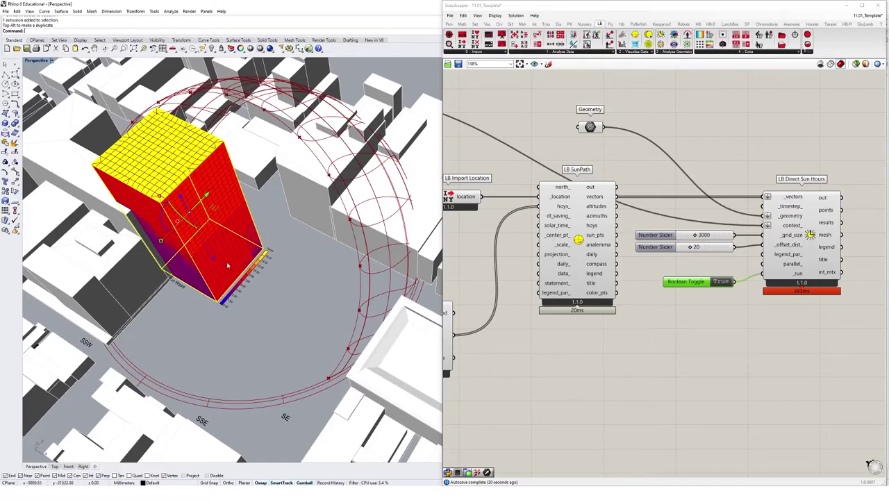
drag(212, 227, 367, 368)
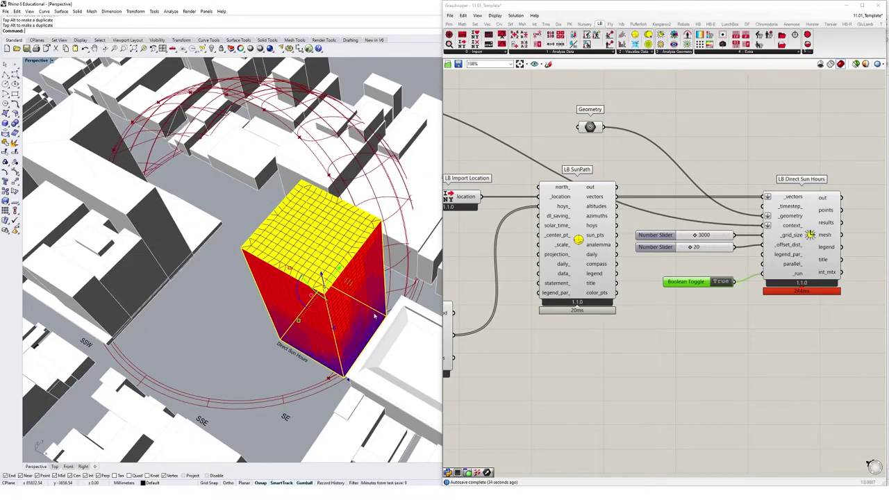
Draw a rectangular plane surface on the ground of the empty site around the box with the Plane command
click(191, 357)
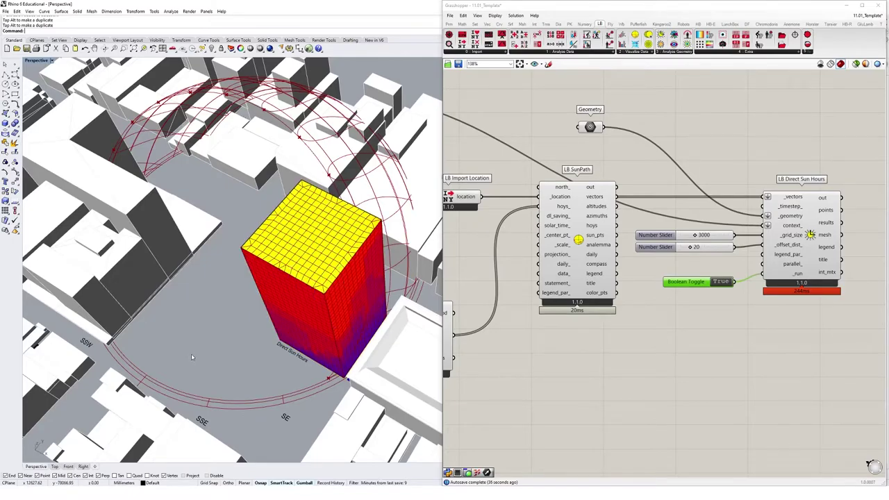
text(Plane)
key(Return)
click(259, 326)
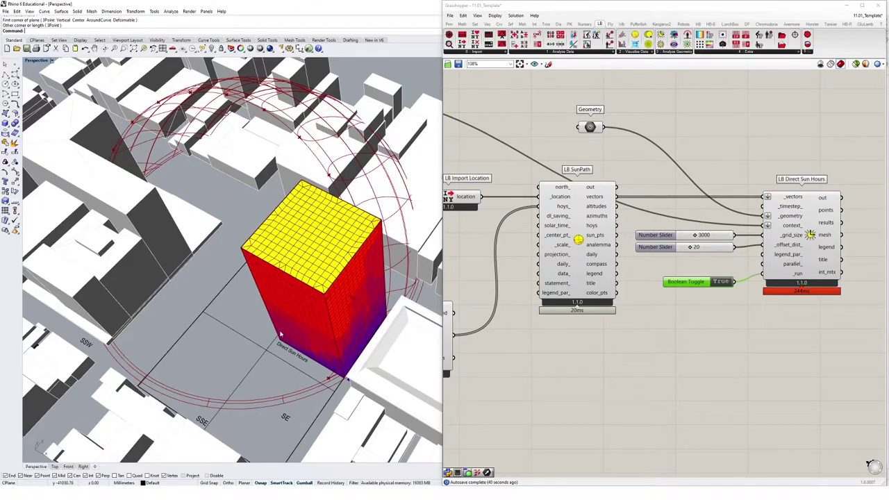
Reference both the ground plane and the box as multiple geometries in the Geometry parameter feeding the analysis
drag(259, 326, 257, 322)
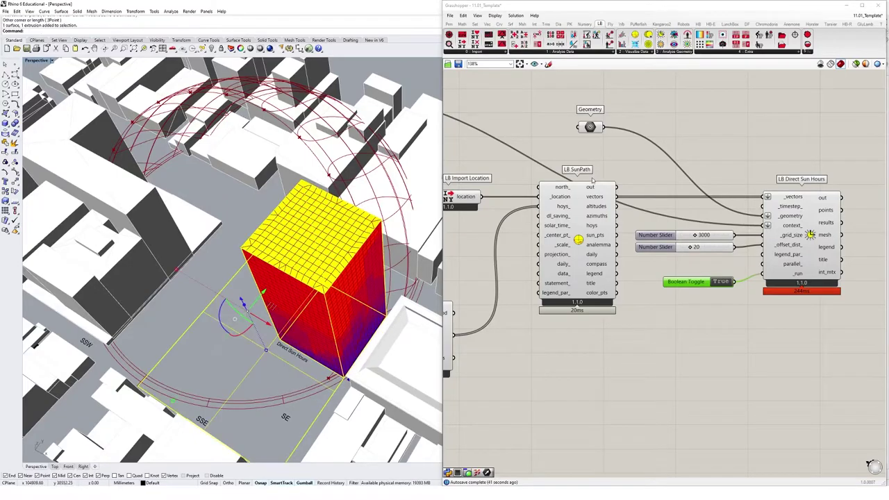
right_click(589, 126)
click(635, 218)
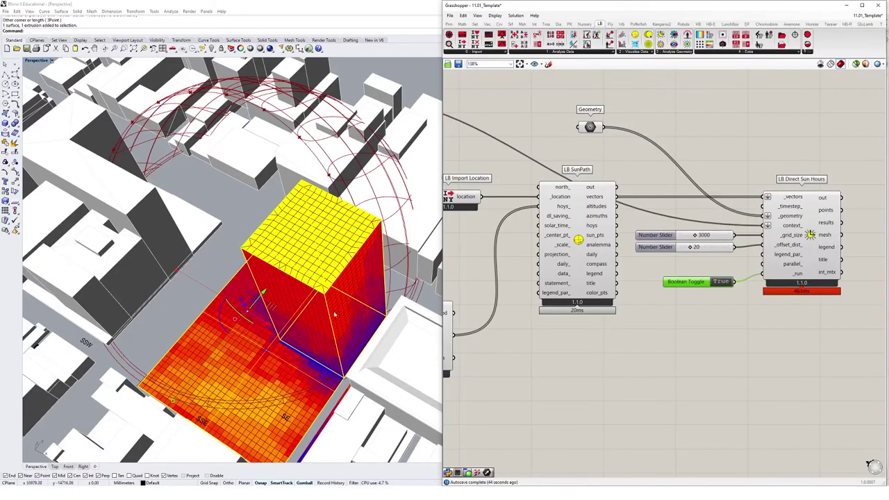
right_drag(334, 314, 281, 318)
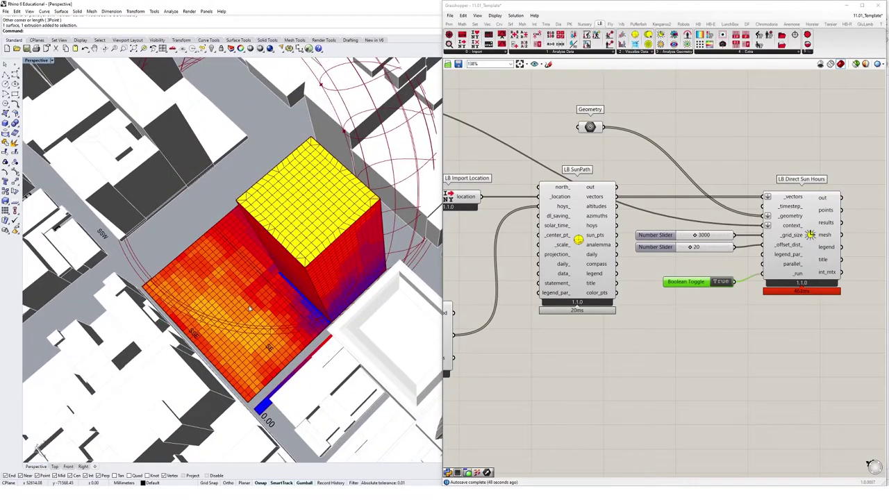
scroll(250, 308, down, 2)
shift+right_drag(251, 308, 324, 320)
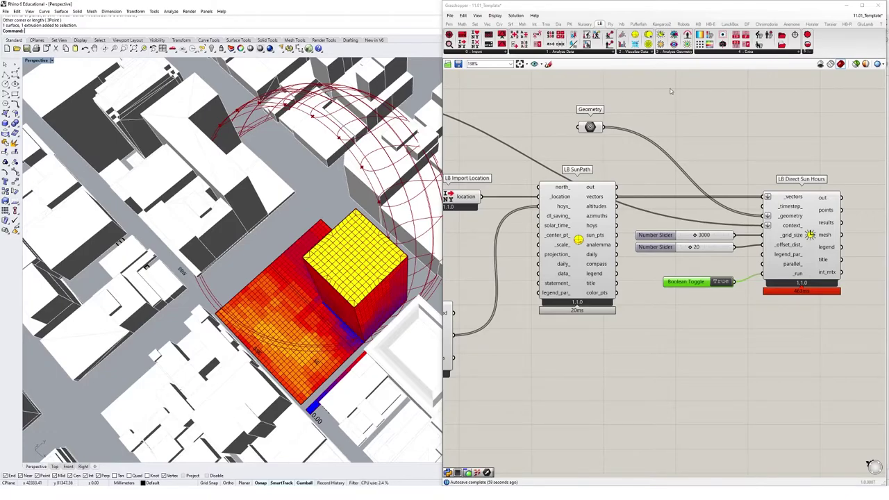
click(591, 127)
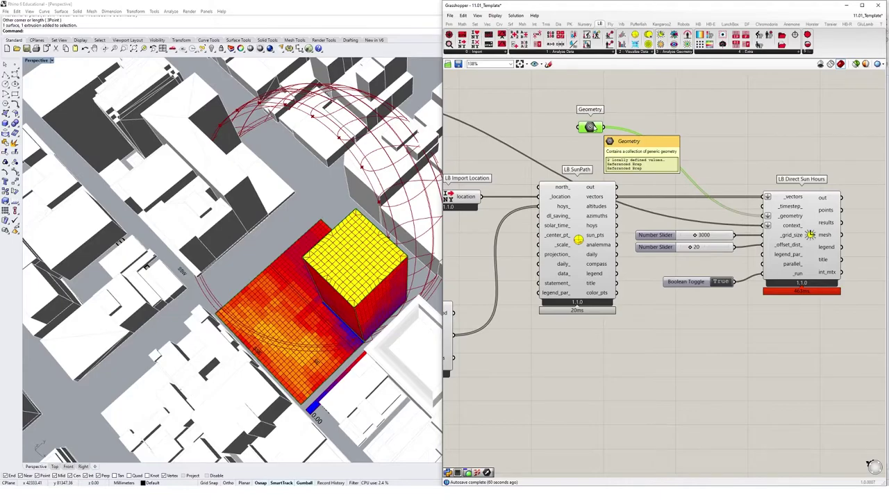
right_click(589, 127)
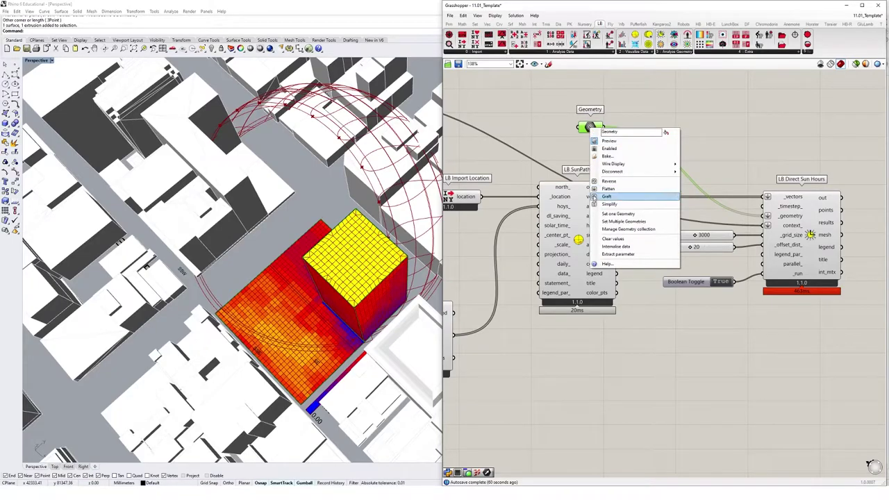
click(561, 129)
click(590, 127)
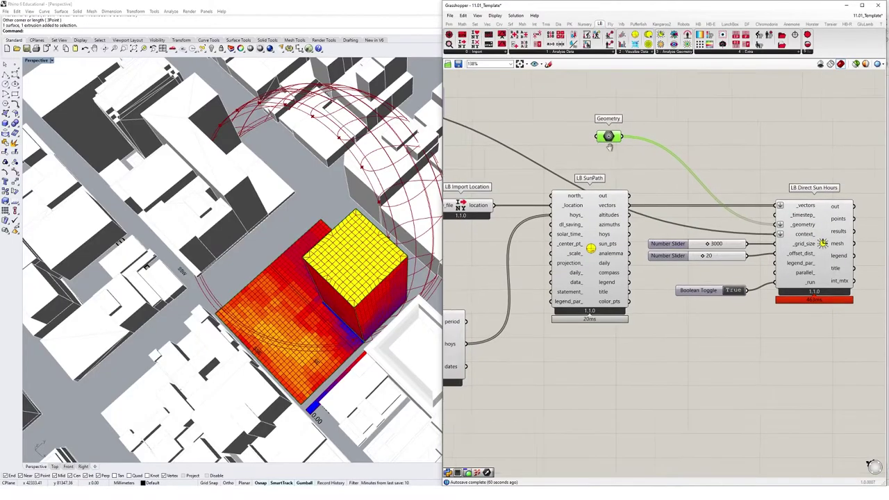
Shift the whole definition down the canvas and place the analysis Geometry parameter above the Context group
scroll(687, 143, down, 4)
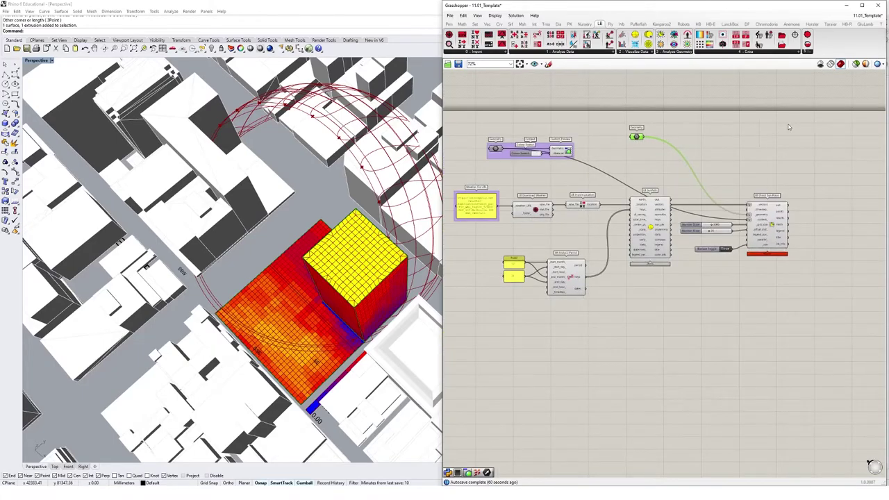
drag(789, 124, 456, 335)
drag(660, 198, 664, 260)
click(666, 261)
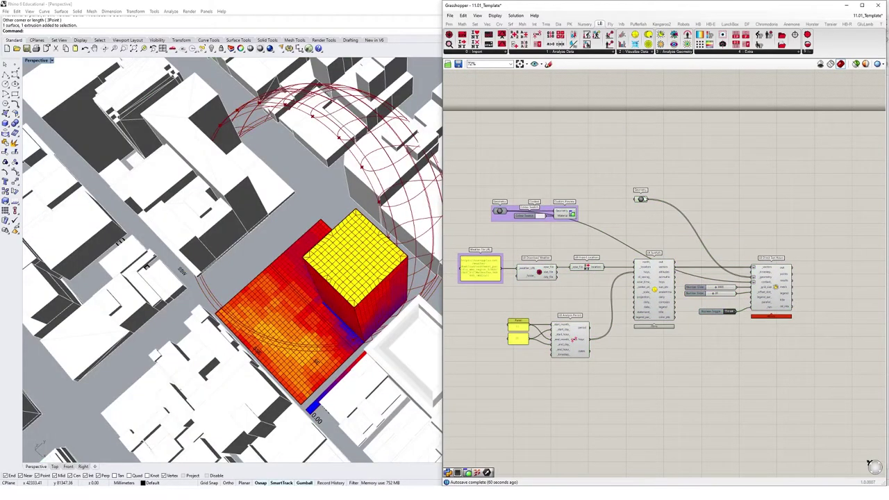
drag(641, 199, 589, 170)
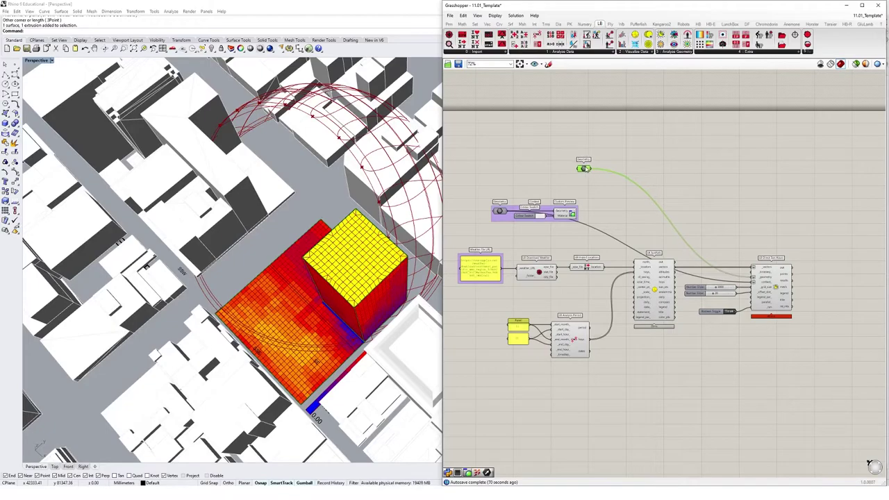
click(556, 166)
Add a Geometry Pipeline component beside the analysis Geometry parameter above the Context group
scroll(559, 168, up, 2)
double_click(559, 168)
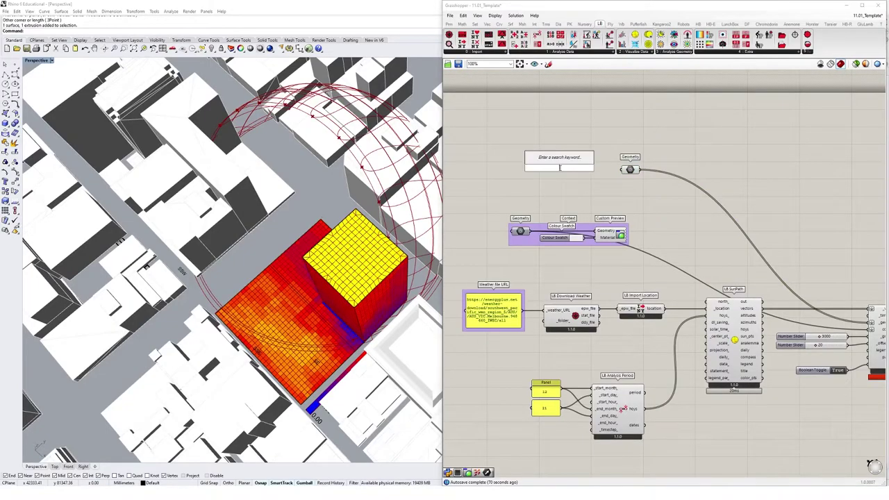
text(geomet)
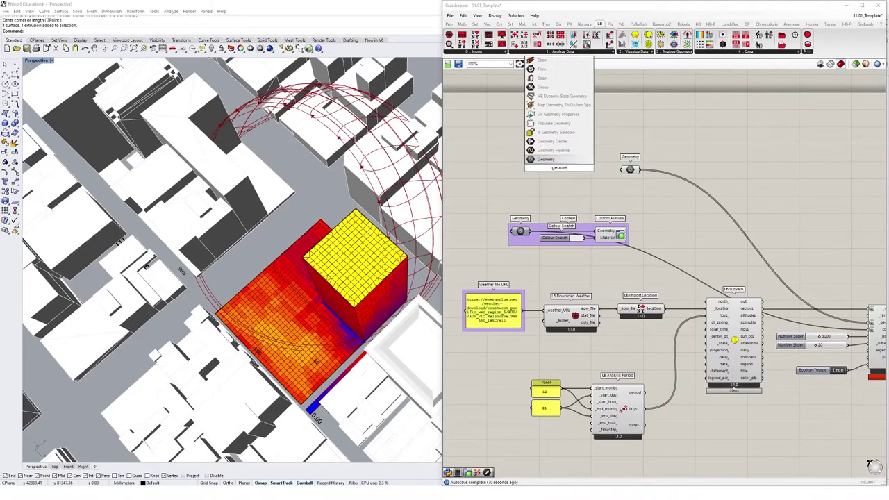
text(ry)
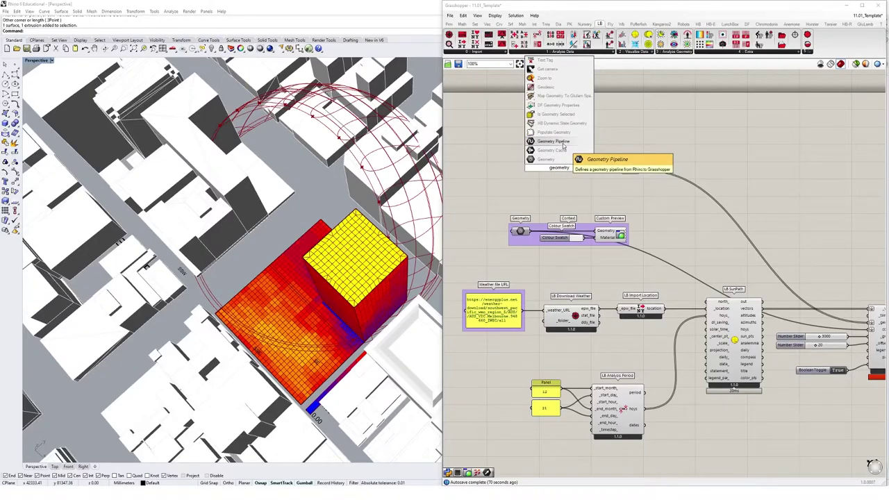
click(563, 142)
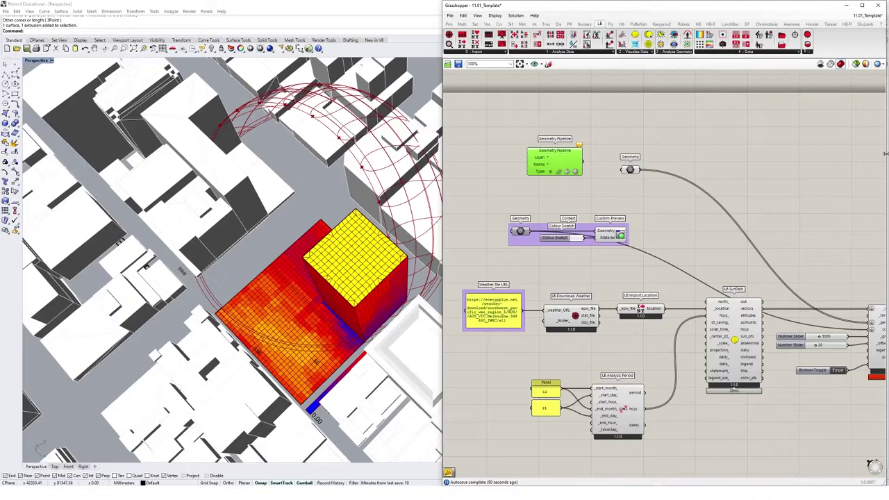
Uncover the Rhino layer list, add a layer named Massing and make it the current layer
drag(885, 155, 783, 150)
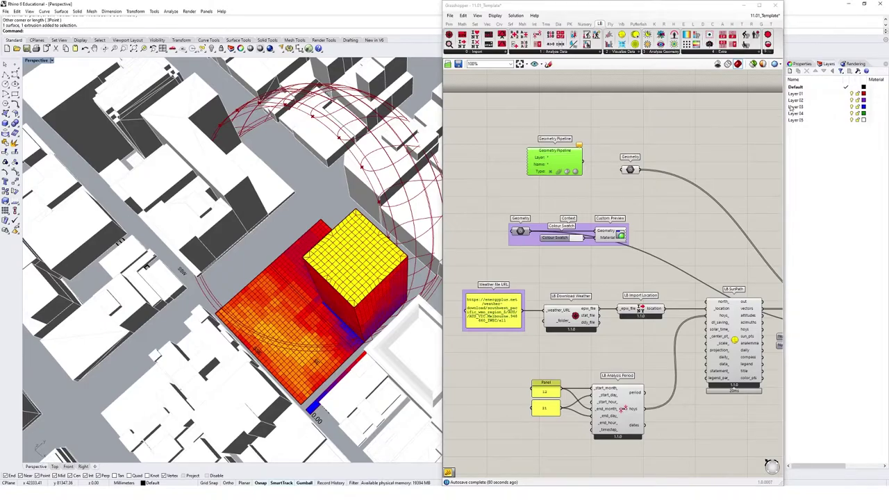
click(803, 88)
click(790, 72)
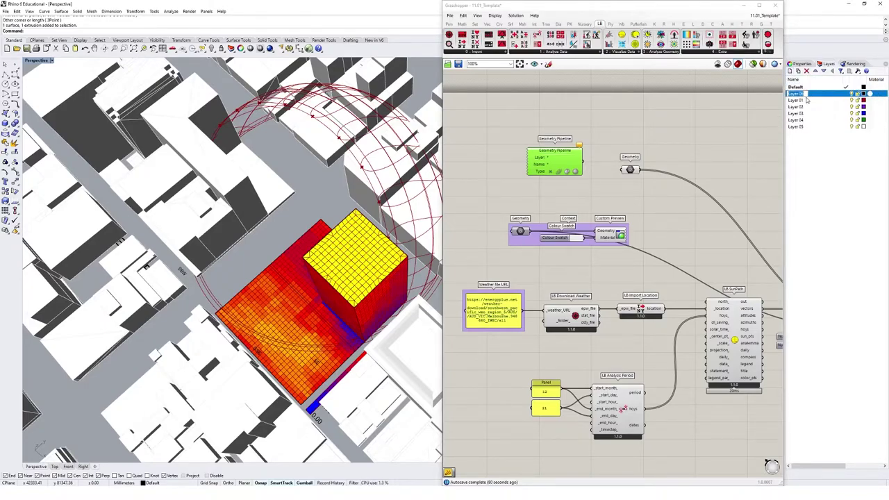
text(Massing)
key(Return)
click(846, 93)
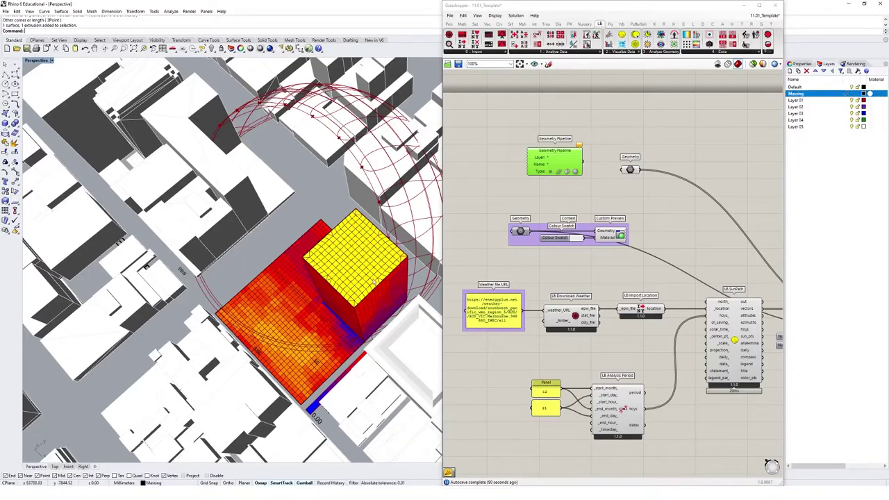
Delete the existing box massing and the ground plane from the site
click(375, 270)
click(393, 284)
key(Delete)
click(371, 279)
key(Delete)
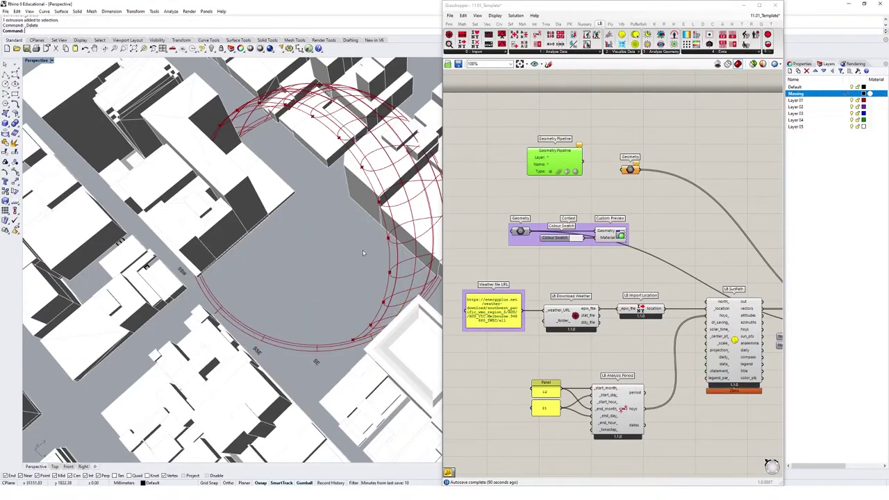
Set the Geometry Pipeline's layer filter to Massing and shift the component slightly away from the Geometry parameter
right_drag(363, 250, 365, 254)
scroll(556, 158, up, 5)
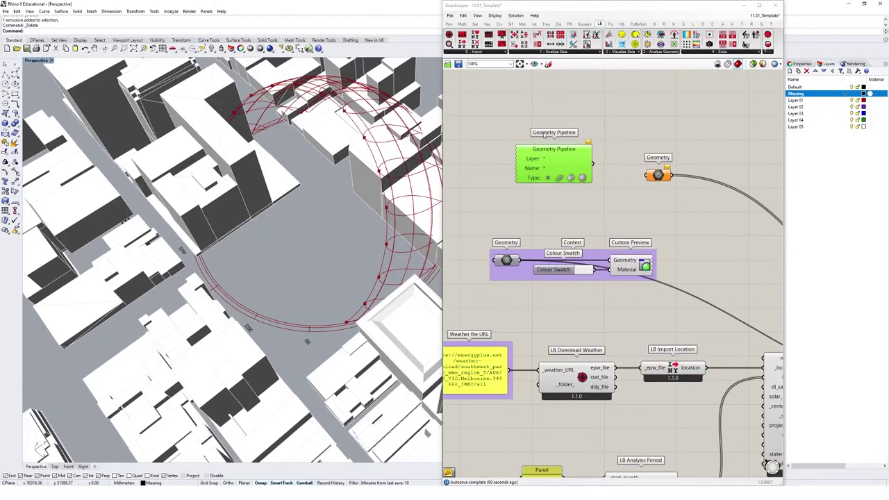
double_click(546, 161)
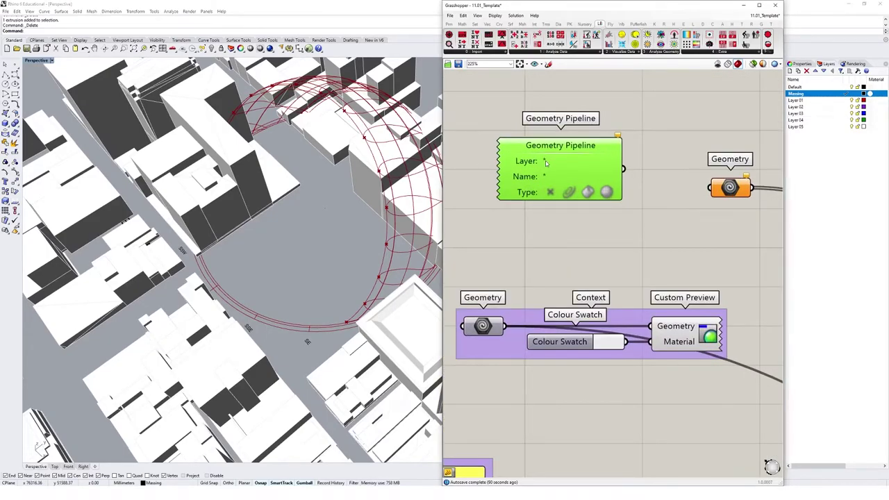
text(Massing)
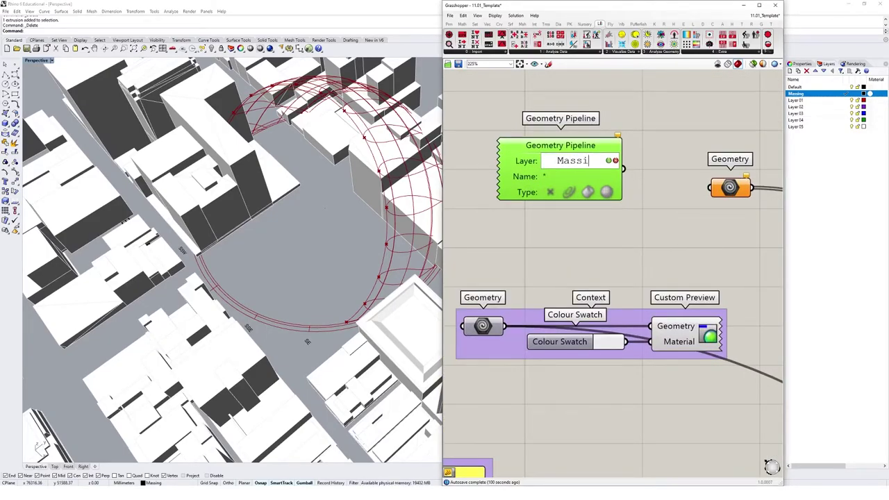
click(609, 160)
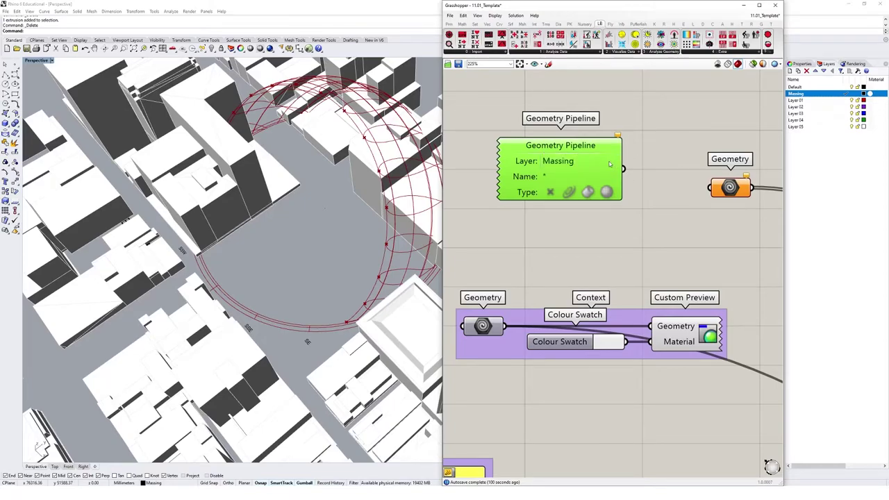
drag(611, 166, 578, 158)
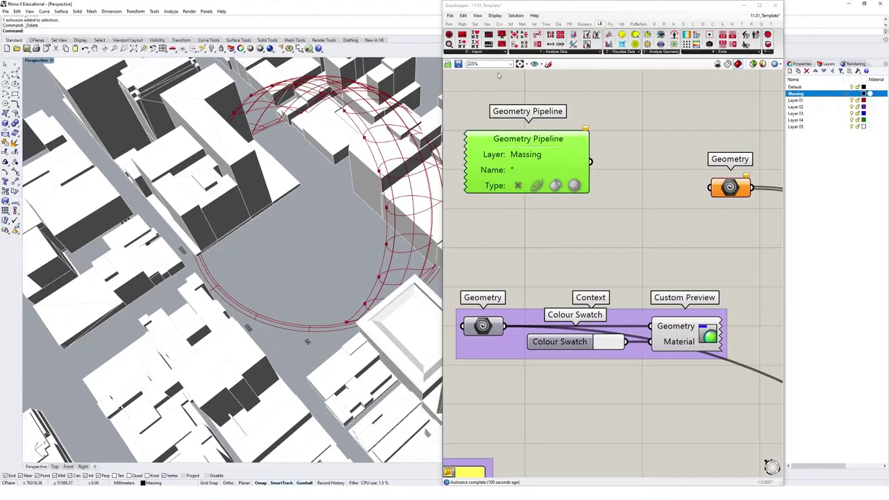
Attach a Panel to the Geometry Pipeline's output and enable the Brep type filter in the pipeline
click(449, 23)
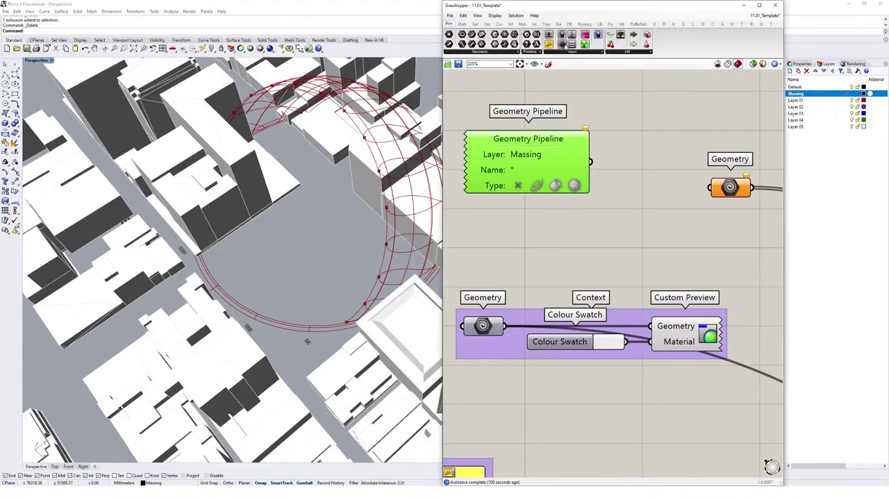
drag(550, 43, 651, 128)
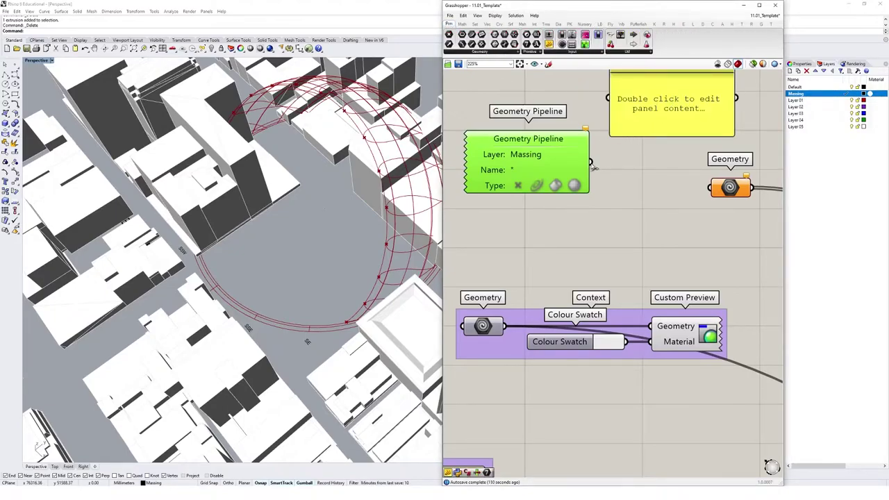
drag(592, 164, 654, 124)
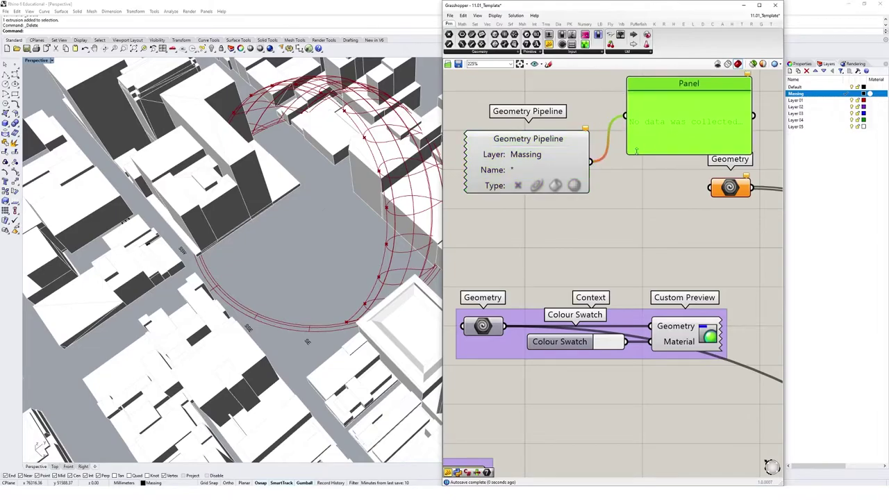
double_click(556, 187)
Draw a test box on the empty site with the Box command
right_drag(391, 249, 397, 265)
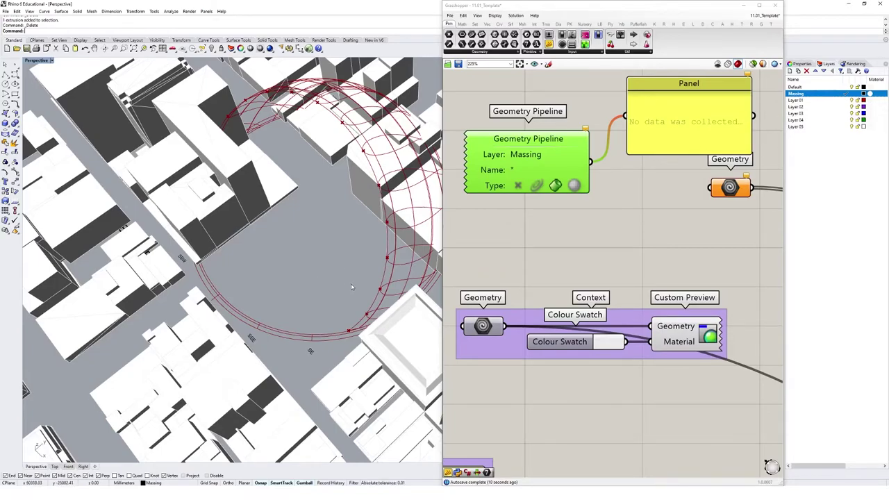
shift+right_drag(351, 284, 334, 300)
text(Box)
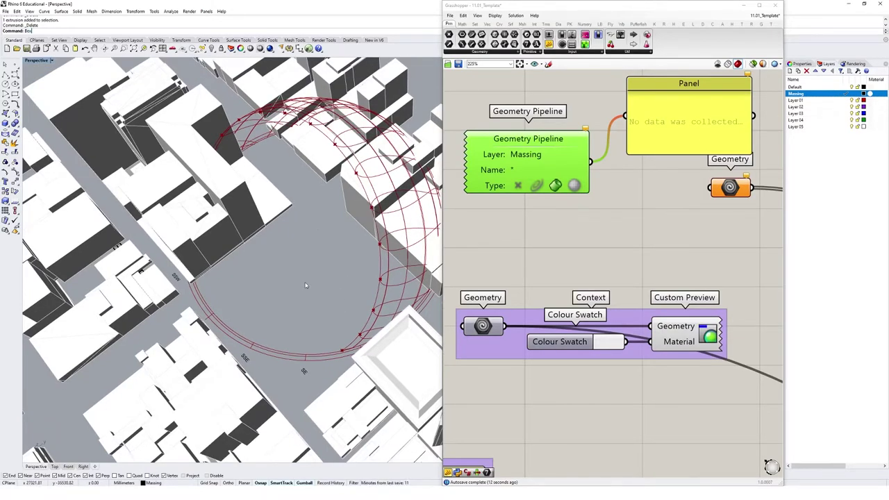
key(Return)
click(309, 255)
shift+click(347, 291)
click(308, 225)
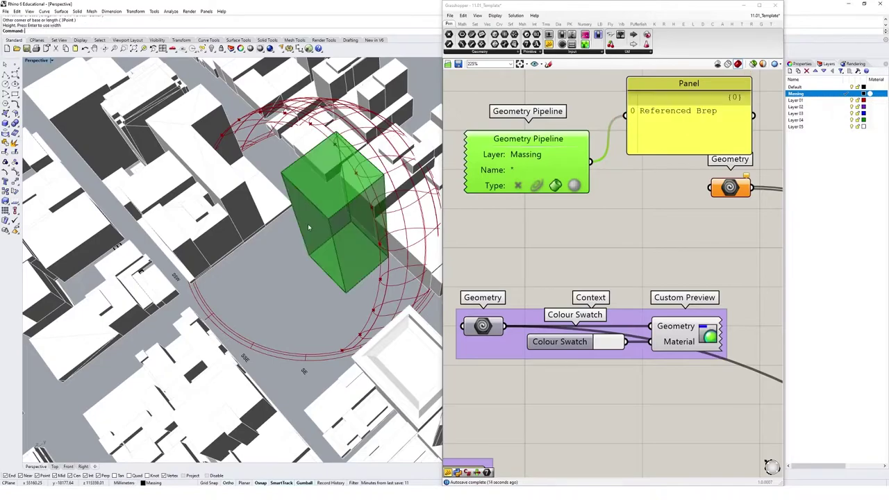
Copy the test box once to the open ground next to it
click(345, 282)
text(Copy)
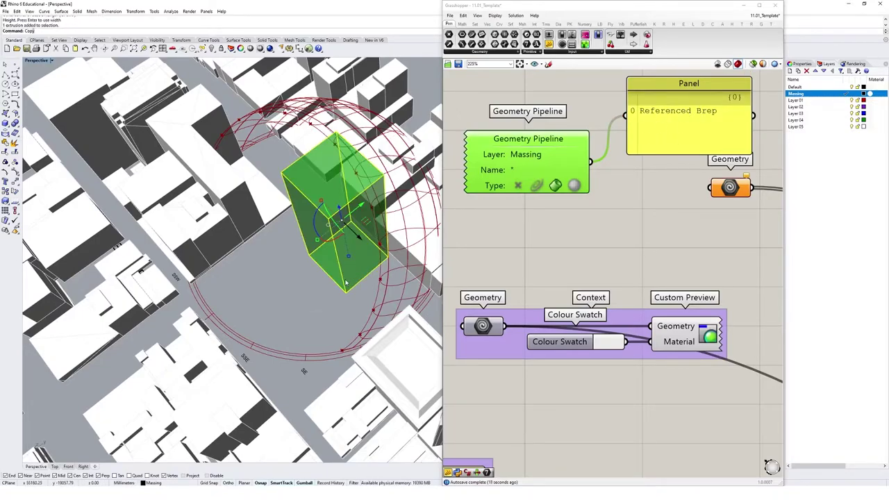
key(Return)
click(389, 299)
click(331, 331)
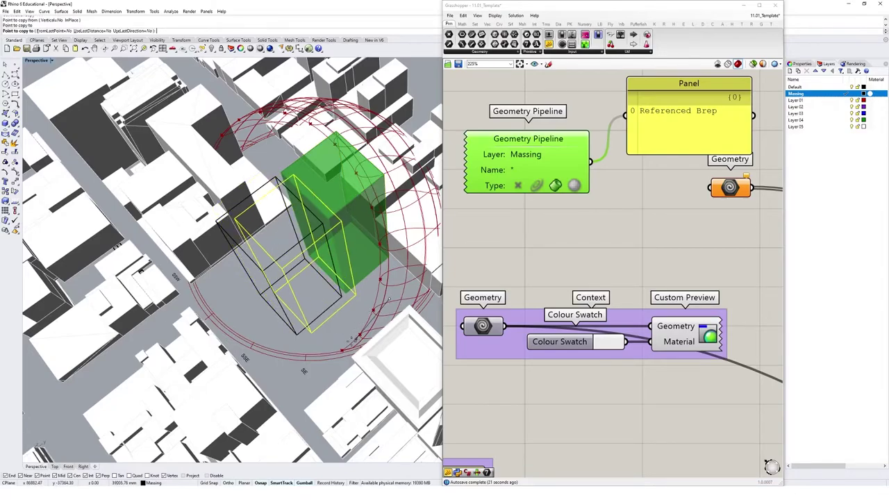
right_drag(340, 327, 340, 319)
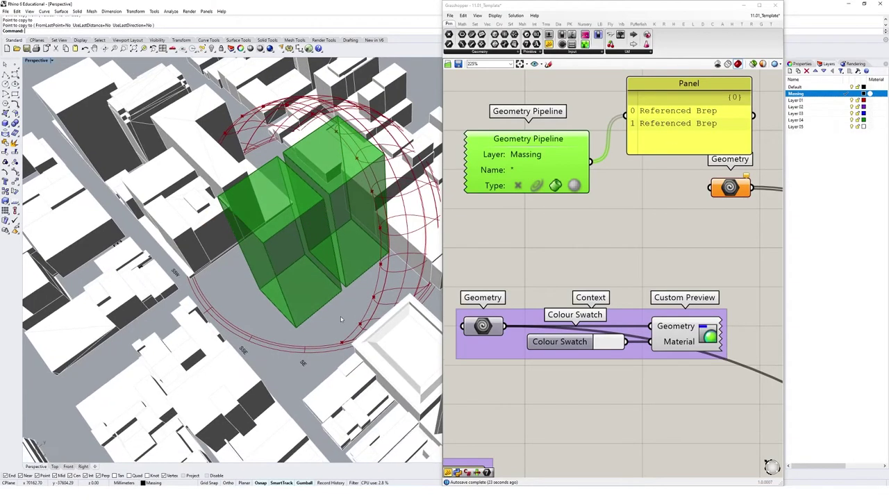
Draw a small test sphere in front of the two boxes with the Sphere command
text(Sphere)
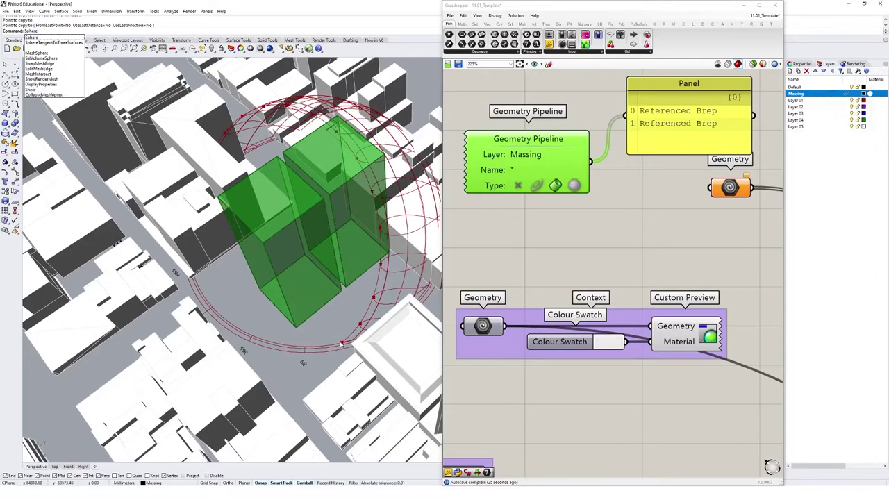
key(Return)
click(327, 320)
click(352, 317)
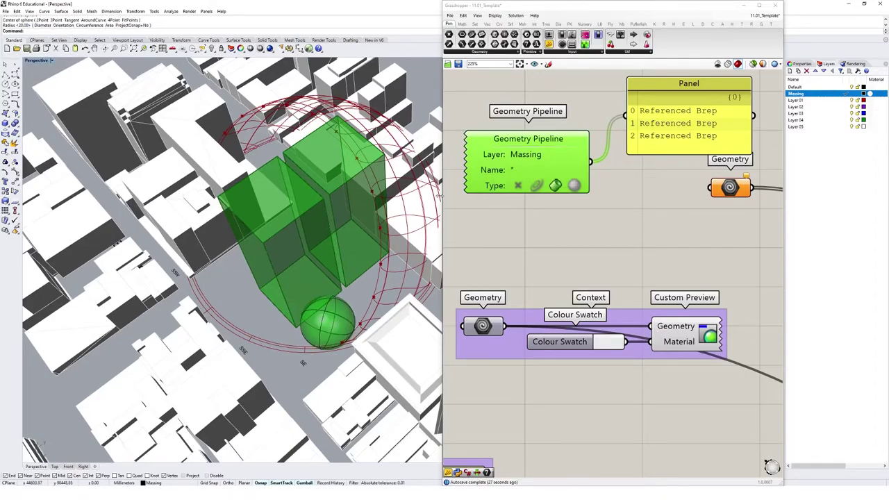
Delete the two test boxes and the sphere from the site, and remove the Panel from the definition
click(340, 310)
drag(326, 312, 310, 239)
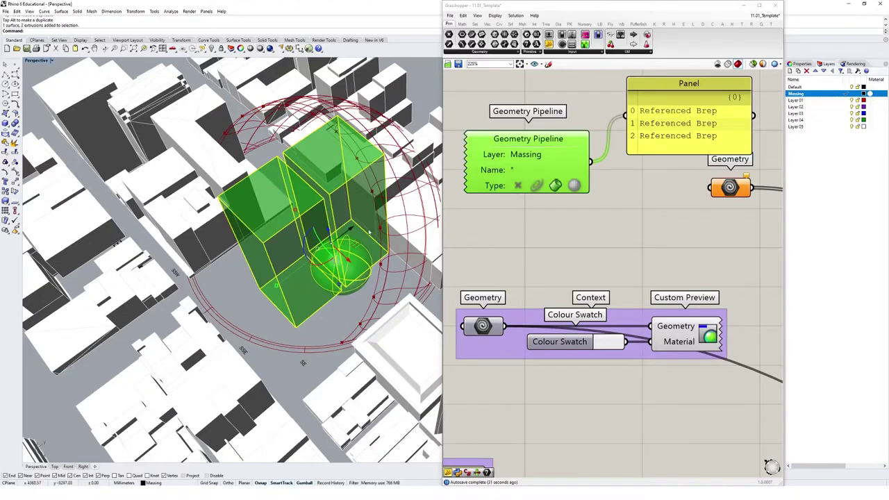
key(Delete)
drag(682, 146, 673, 117)
key(Delete)
Wire the Geometry Pipeline into the analysis Geometry parameter and move the pipeline level with it
drag(591, 163, 710, 188)
drag(571, 161, 633, 187)
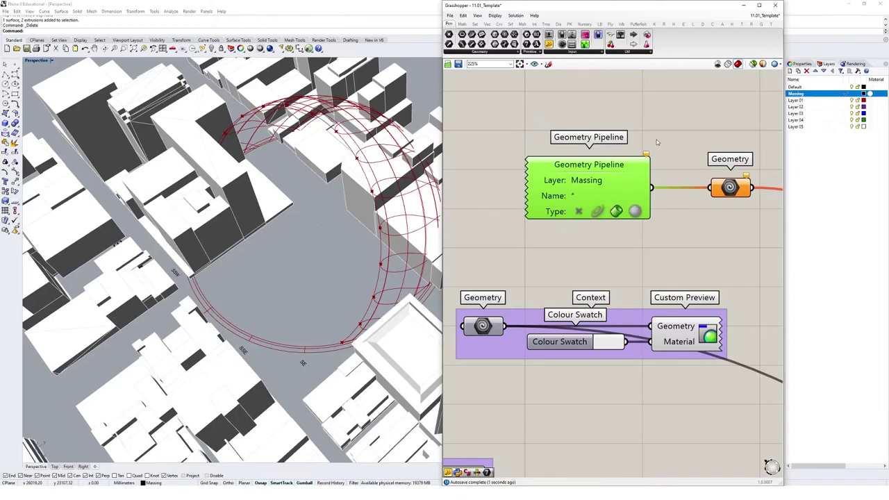
scroll(658, 142, down, 2)
scroll(681, 176, down, 2)
right_drag(762, 262, 648, 240)
right_drag(702, 278, 629, 244)
Draw a rectangular plane surface across the whole empty site on the Massing layer with the Plane command
shift+right_drag(336, 252, 350, 275)
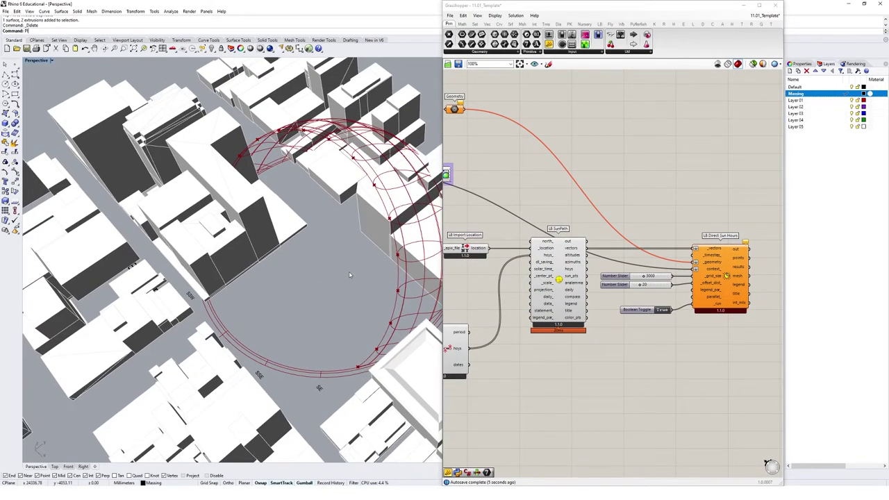
text(e)
key(Return)
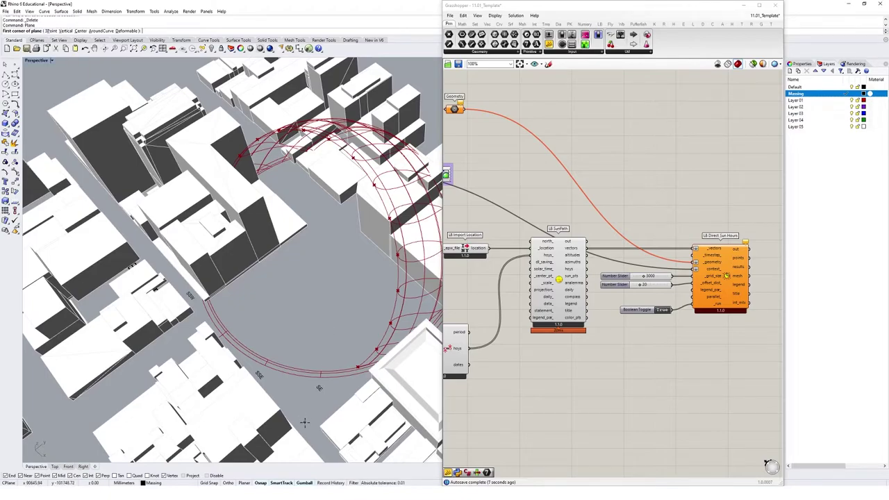
click(304, 422)
click(325, 223)
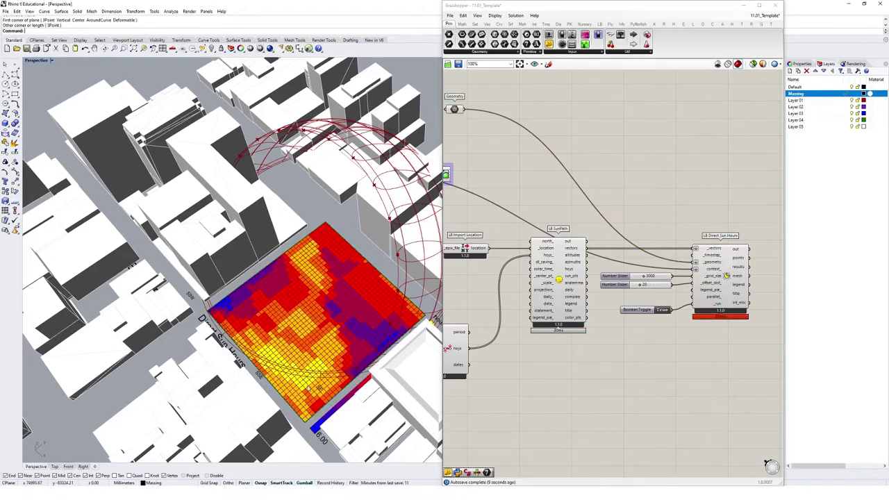
Draw a tall box tower on the ground plane with the Box command
right_drag(308, 376, 357, 301)
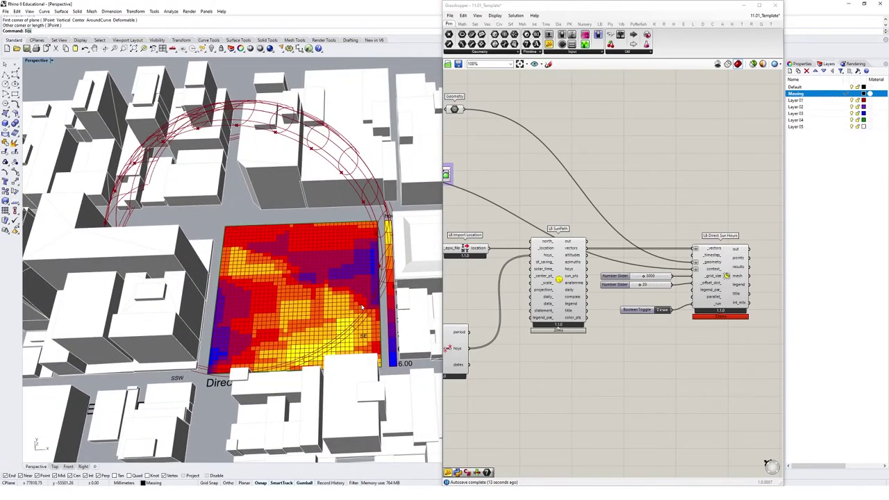
key(Return)
click(277, 239)
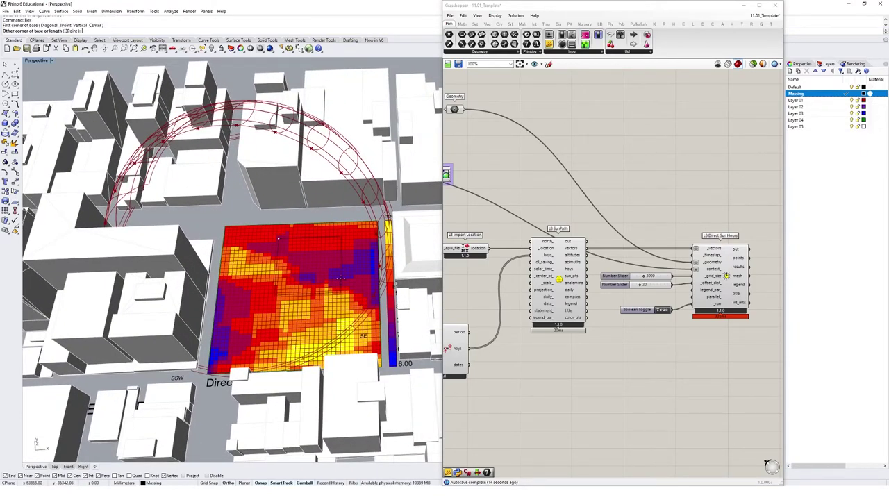
click(337, 278)
click(335, 213)
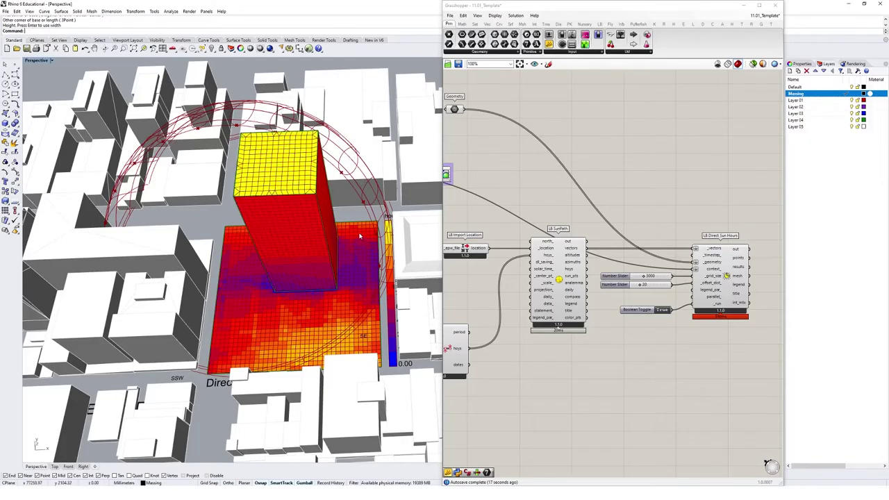
Lower one top edge of the tower to give it a sloping roof
right_drag(335, 212, 361, 208)
scroll(301, 181, up, 5)
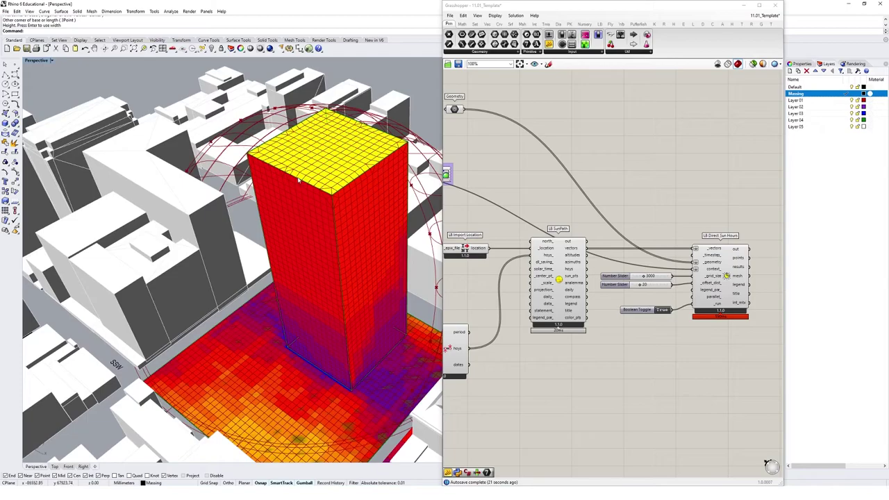
ctrl+shift+click(300, 179)
click(319, 195)
drag(285, 151, 289, 189)
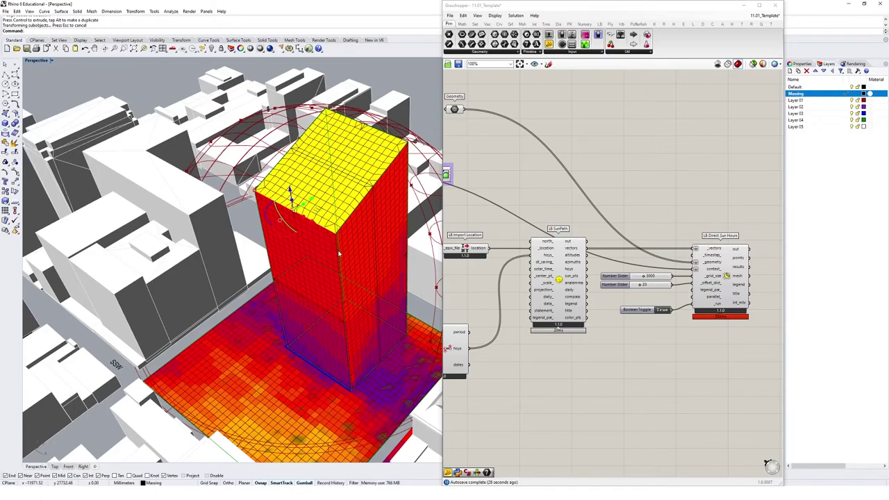
right_drag(367, 185, 318, 220)
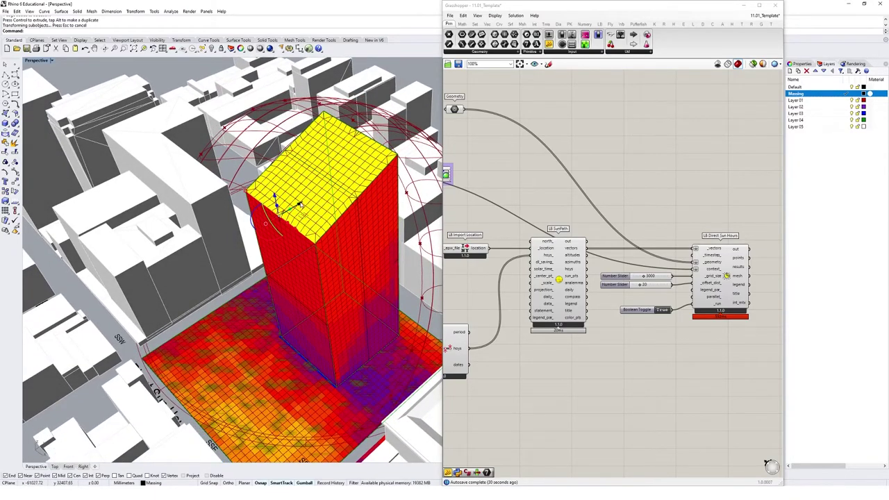
Shift the lowered top edge of the tower horizontally outward to make that facade lean
drag(300, 205, 278, 219)
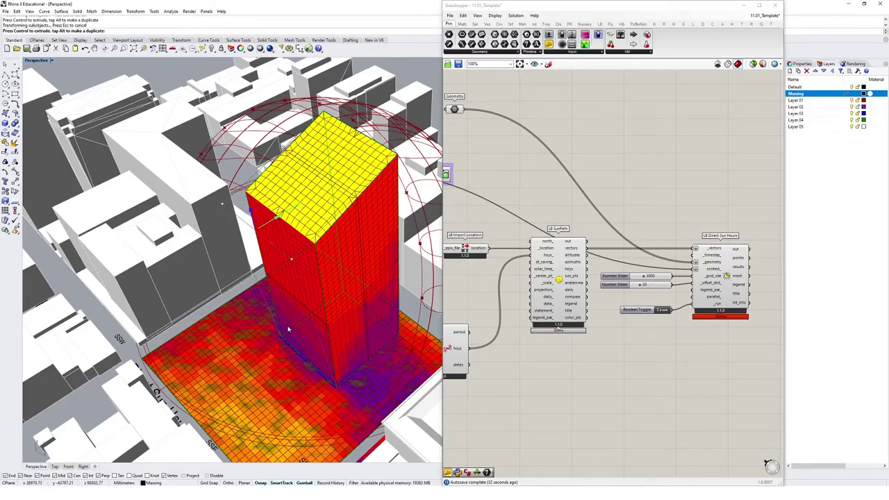
right_drag(289, 330, 305, 260)
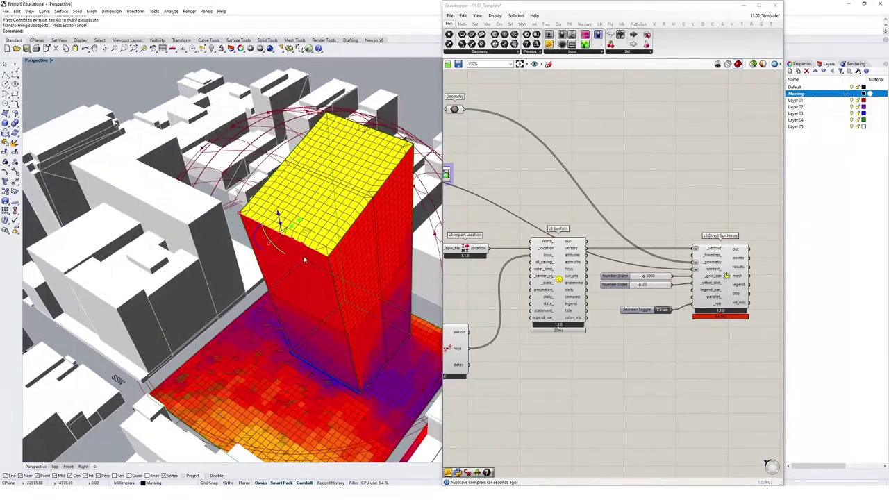
right_drag(333, 300, 325, 201)
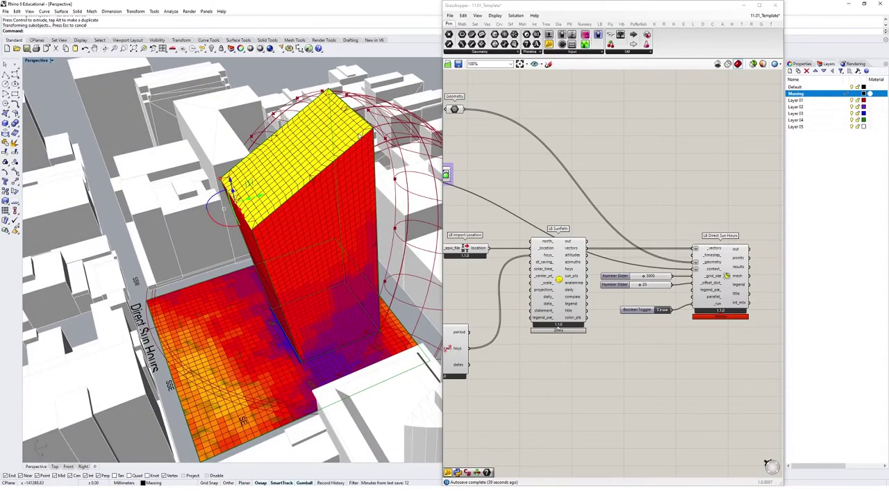
Draw a second, taller box tower on the ground plane directly beside the sloped-roof tower with the Box command
right_drag(370, 221, 361, 270)
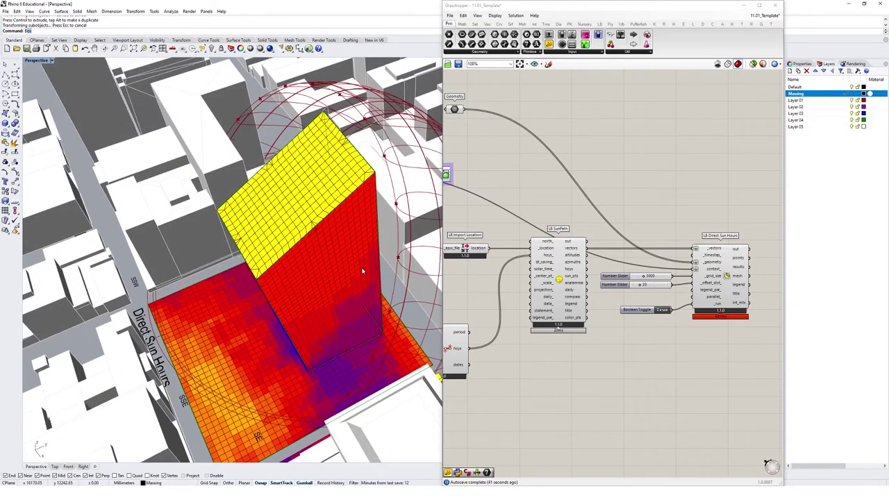
key(Return)
click(319, 379)
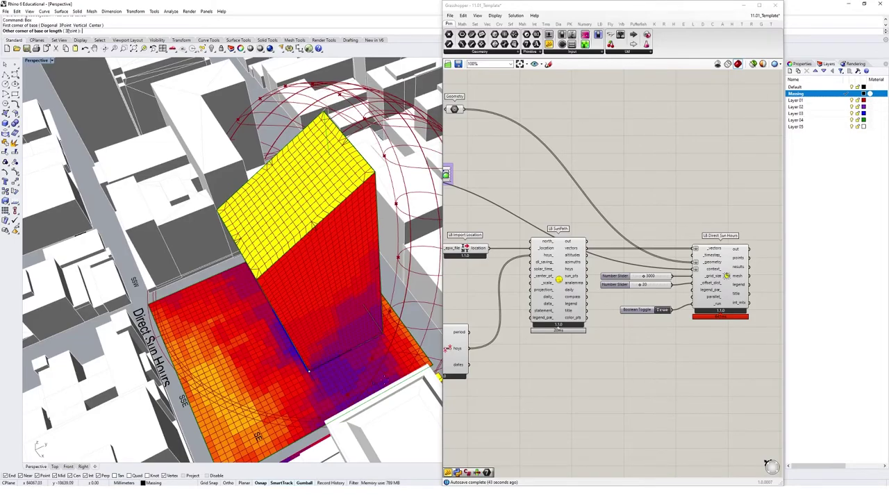
click(406, 359)
scroll(417, 354, down, 3)
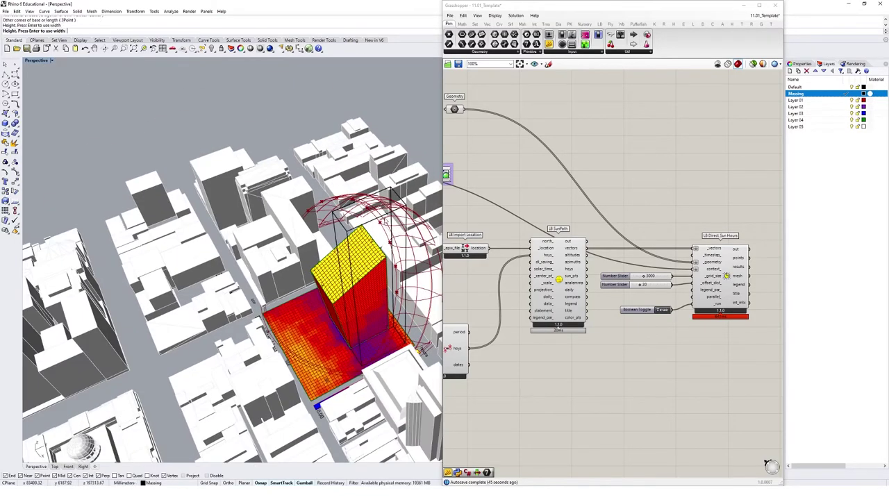
click(299, 318)
Examine the direct sun hours results on both towers and the ground, along with the Geometry Pipeline's Massing layer and type filters
right_drag(299, 317, 345, 307)
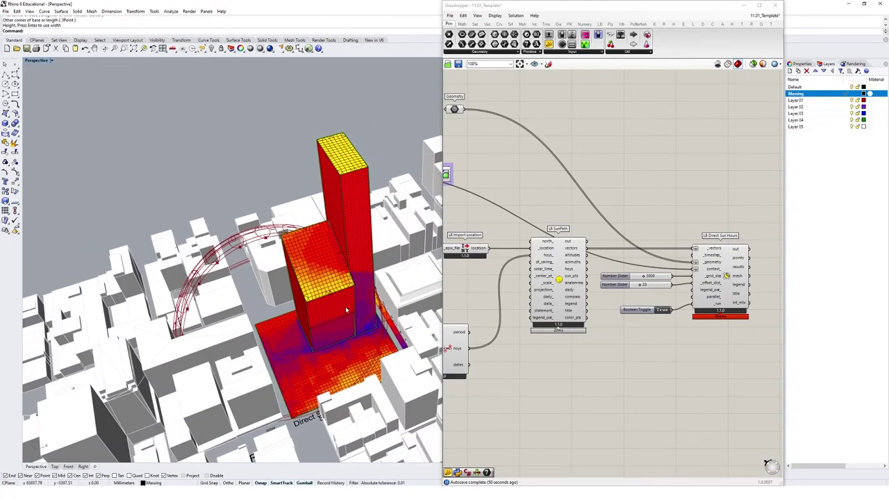
right_drag(429, 106, 514, 113)
click(536, 145)
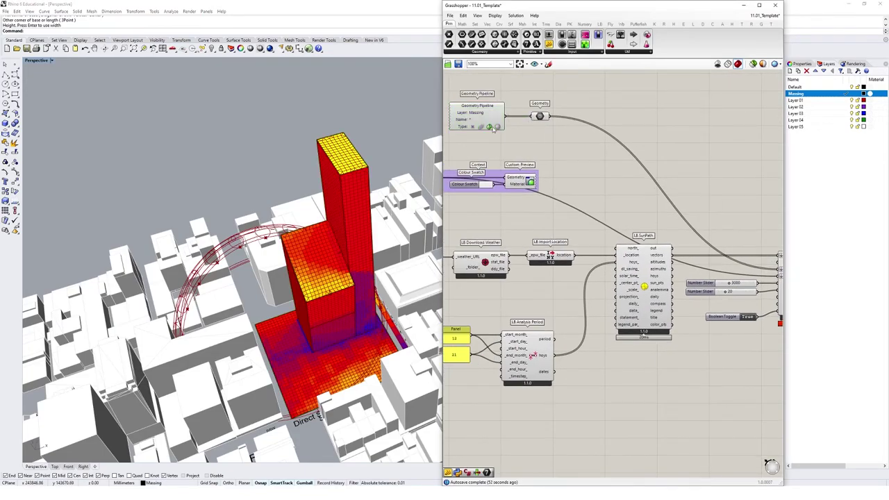
click(808, 95)
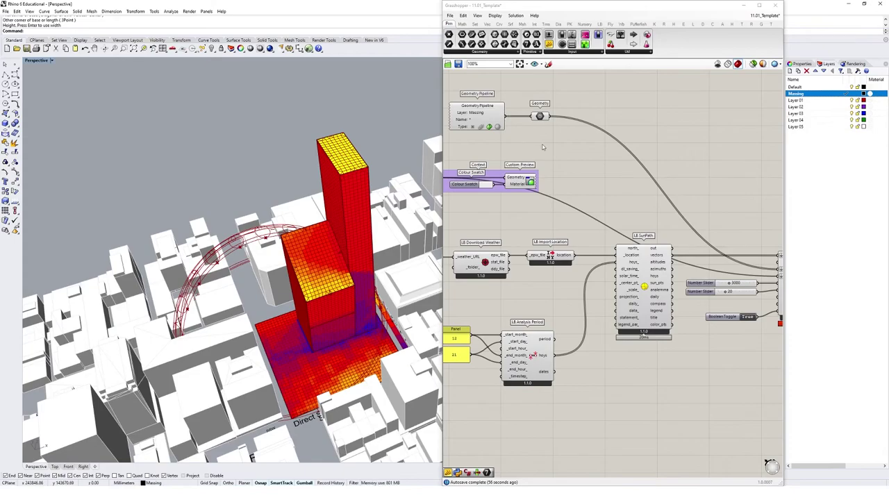
right_drag(408, 168, 378, 180)
scroll(351, 176, up, 2)
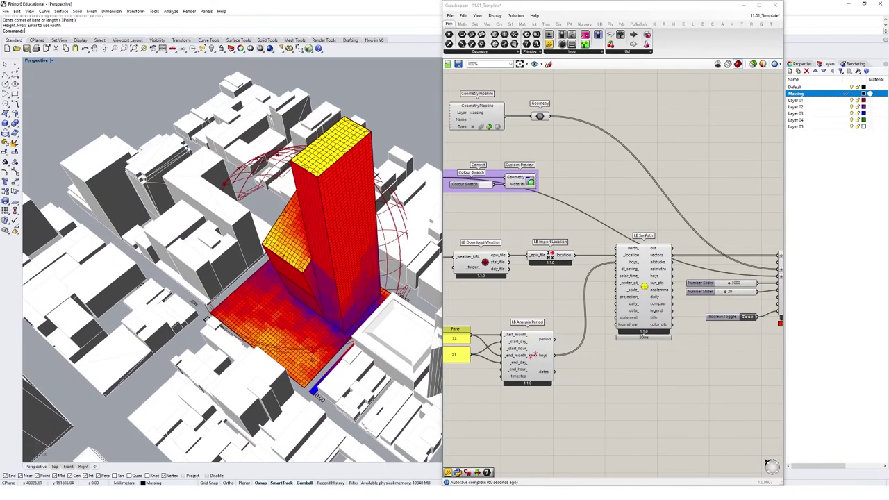